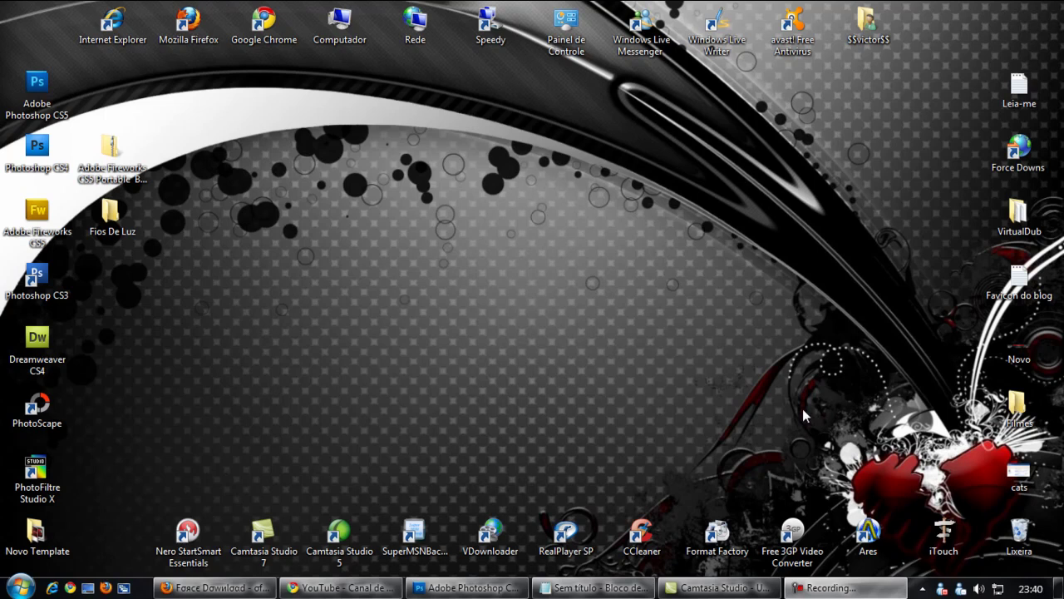
Refresh the desktop with Atualizar and restore the Firefox Force Download page.
right_click(385, 199)
click(423, 251)
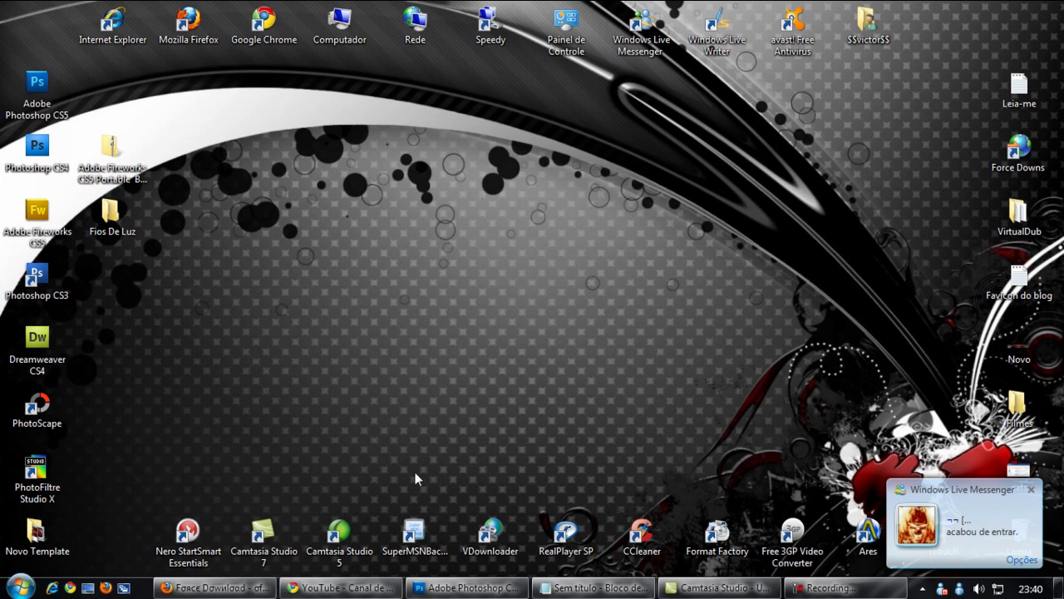
click(272, 586)
Select the Banner 120 x 60 code box, scroll back to the top, and minimize Firefox.
scroll(536, 340, down, 10)
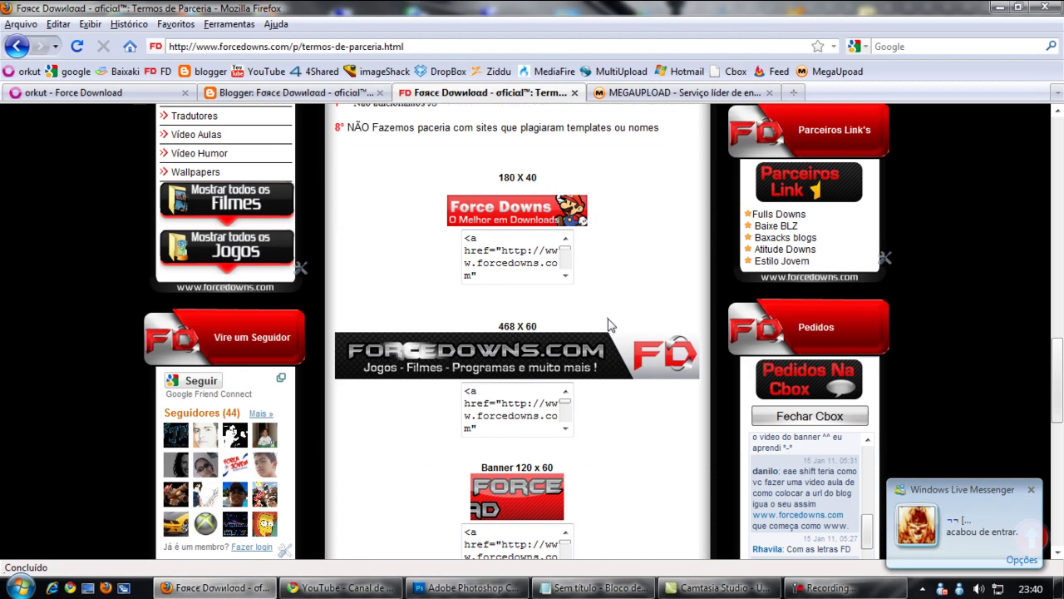
click(512, 370)
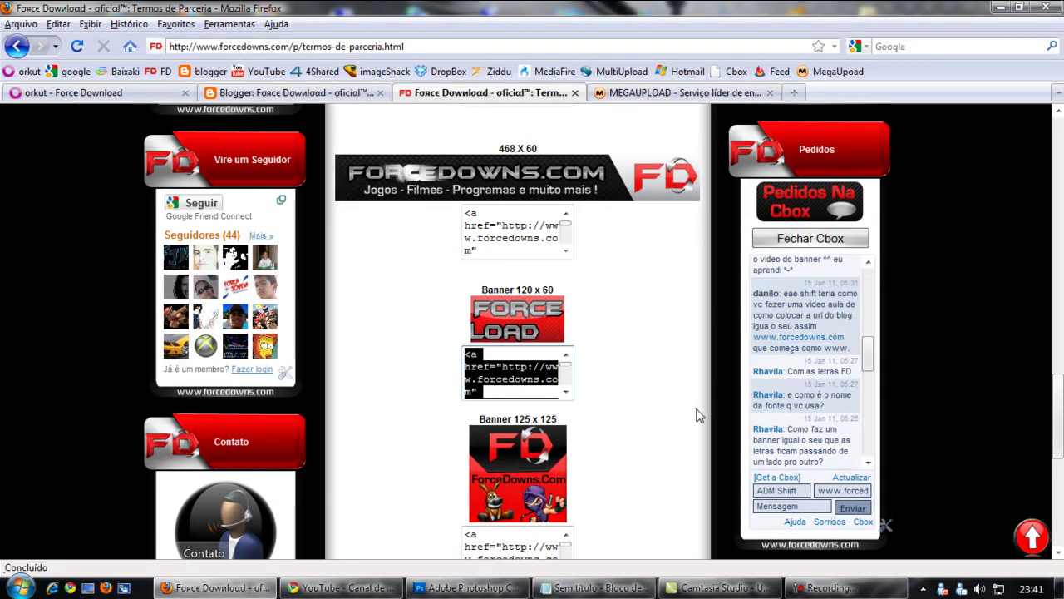
scroll(697, 418, up, 5)
scroll(635, 406, up, 5)
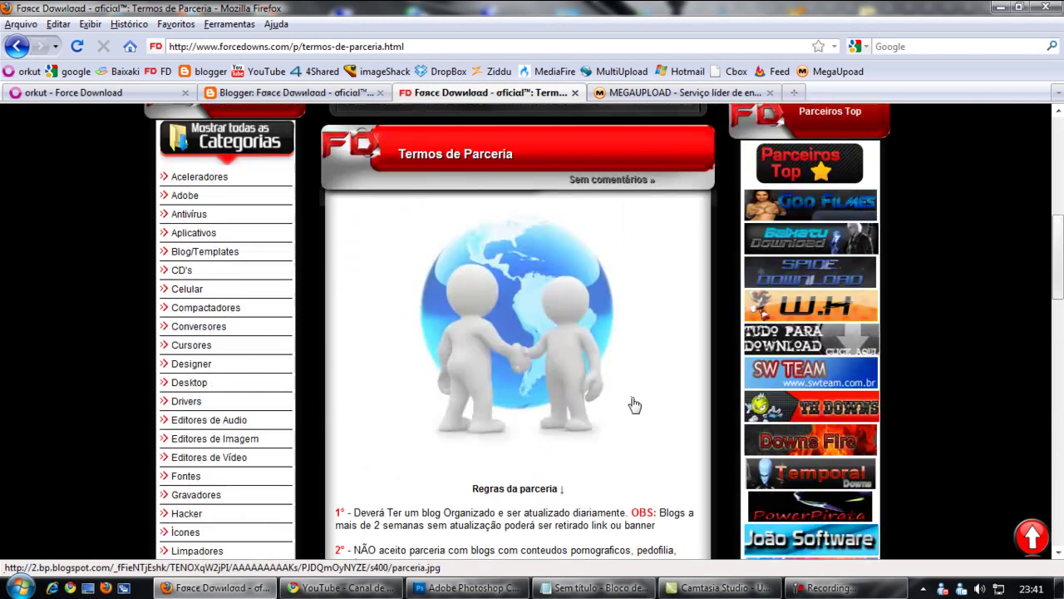
scroll(624, 406, up, 5)
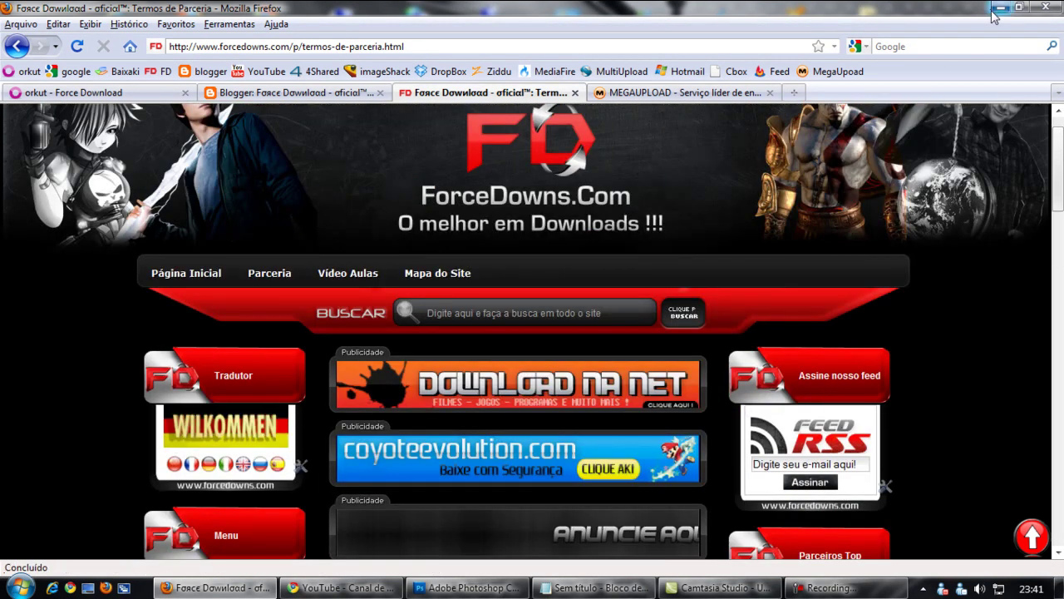
click(1000, 8)
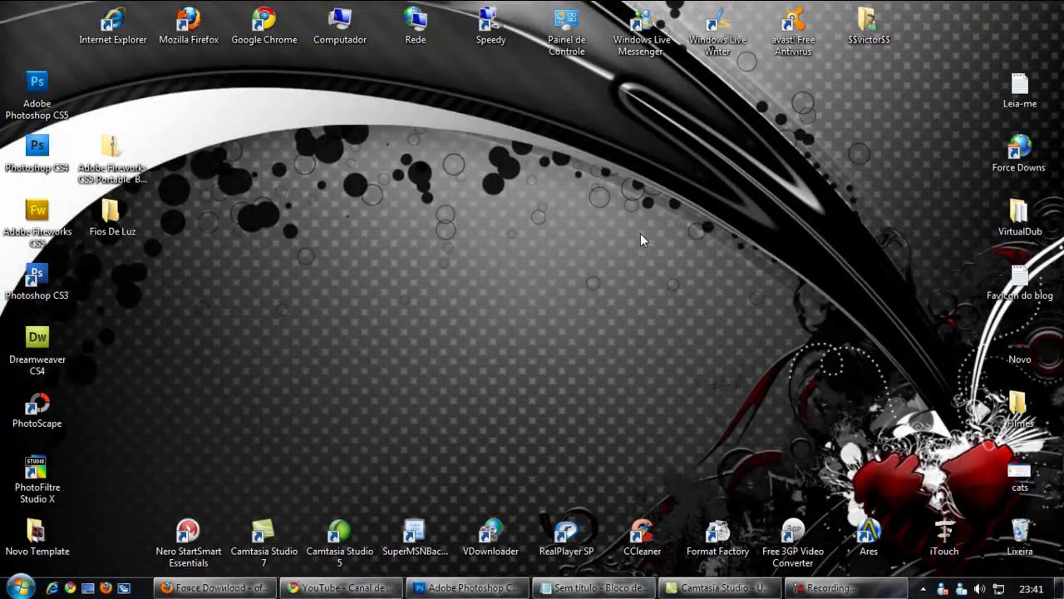
Restore and re-minimize Photoshop CS5, then bring the Force Download page back up.
click(468, 588)
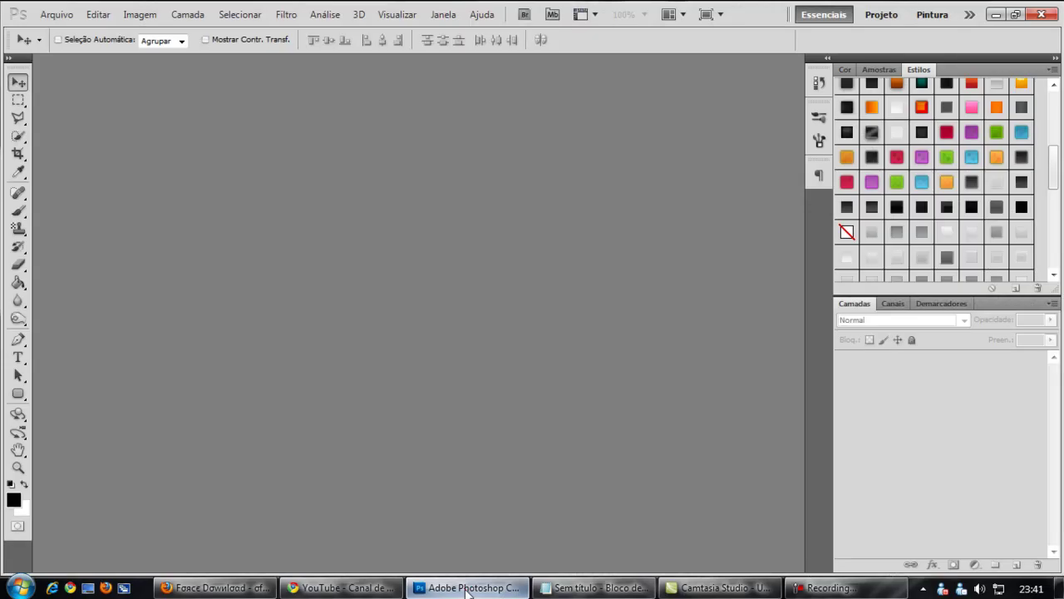
click(468, 588)
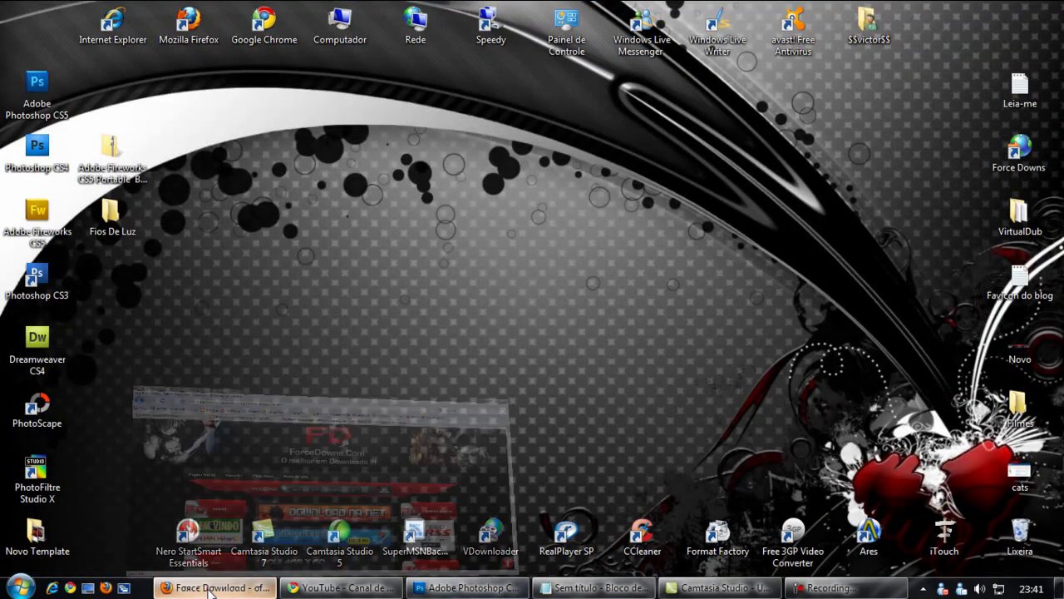
click(214, 588)
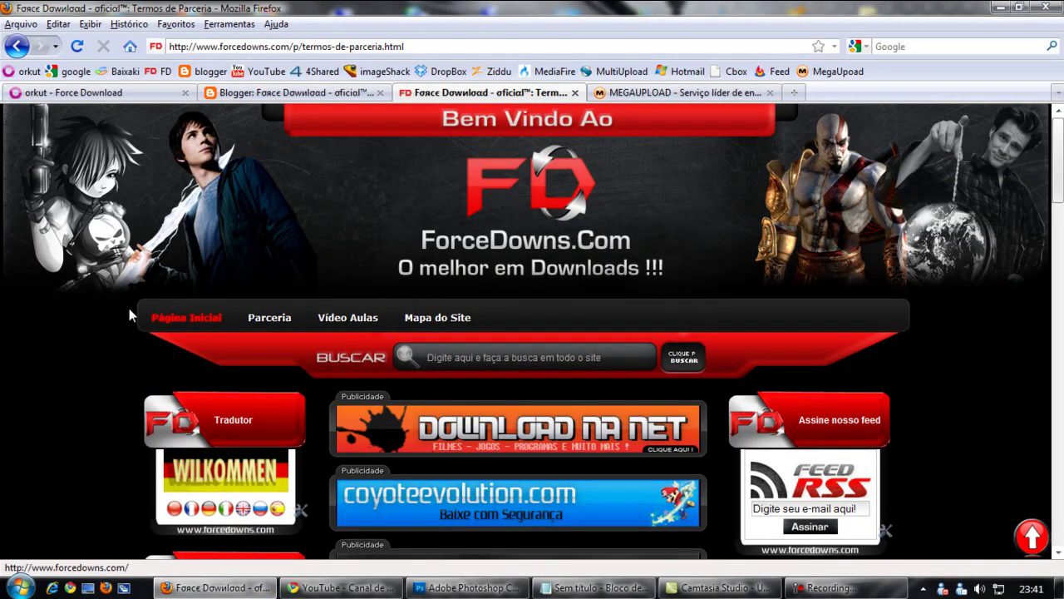
Scroll through the Termos de Parceria rules and banner codes, then switch windows via the taskbar.
scroll(117, 312, down, 10)
scroll(125, 333, down, 10)
scroll(150, 349, down, 5)
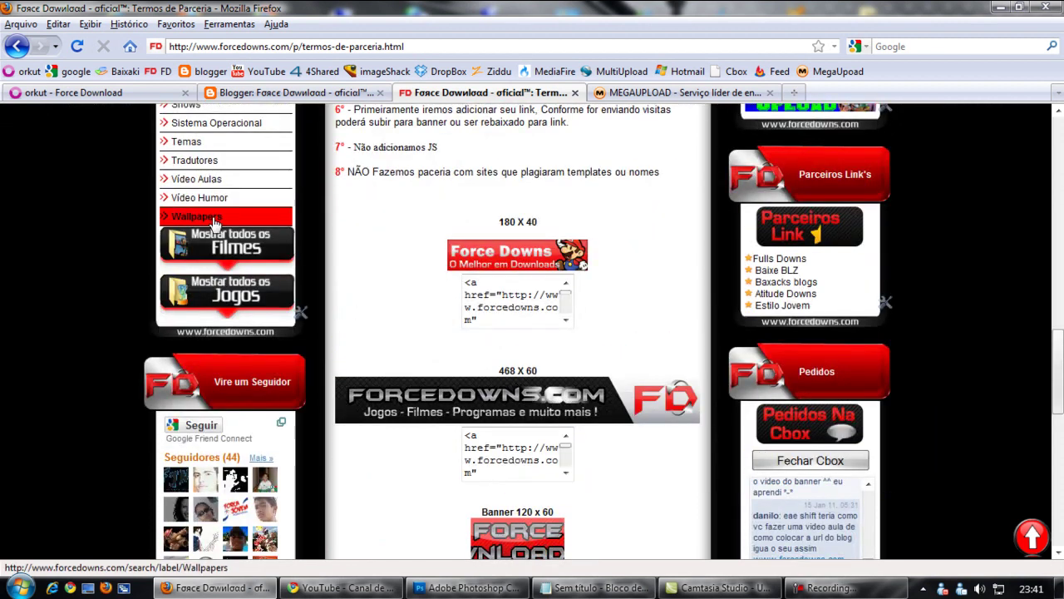
scroll(215, 190, up, 7)
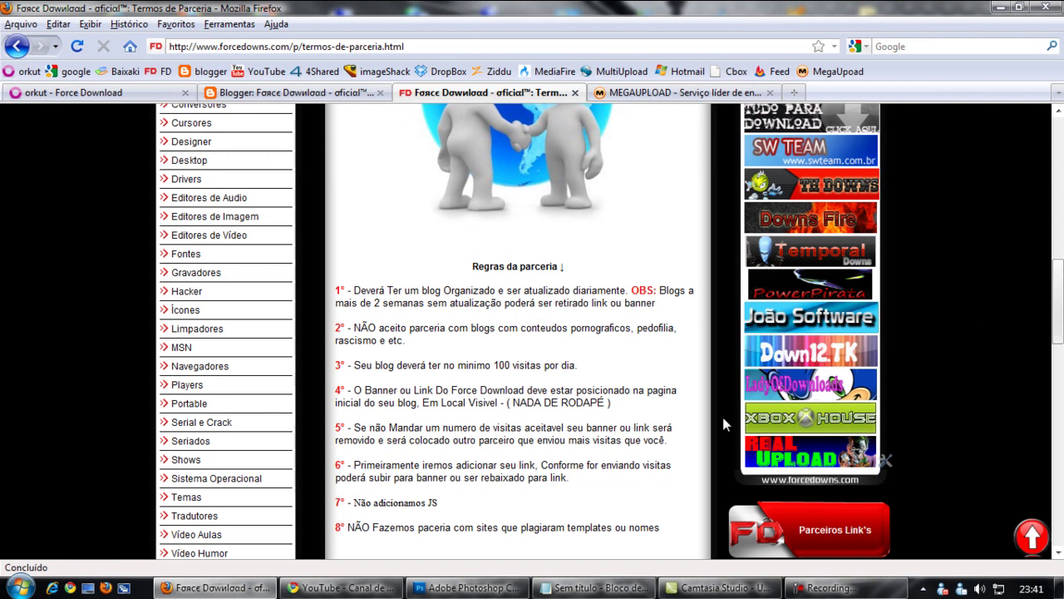
scroll(482, 527, down, 3)
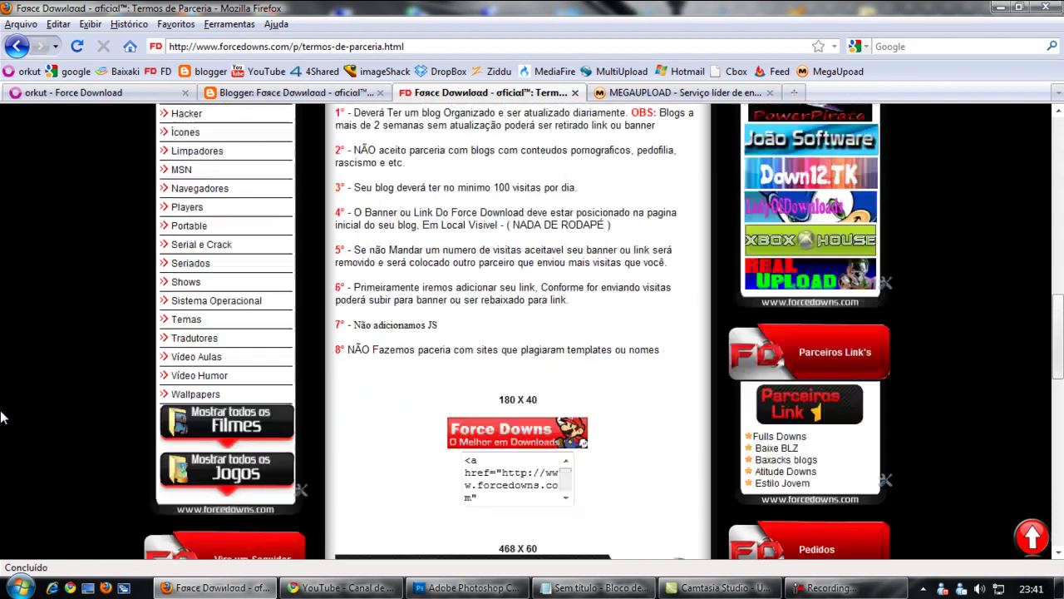
mouse_move(341, 588)
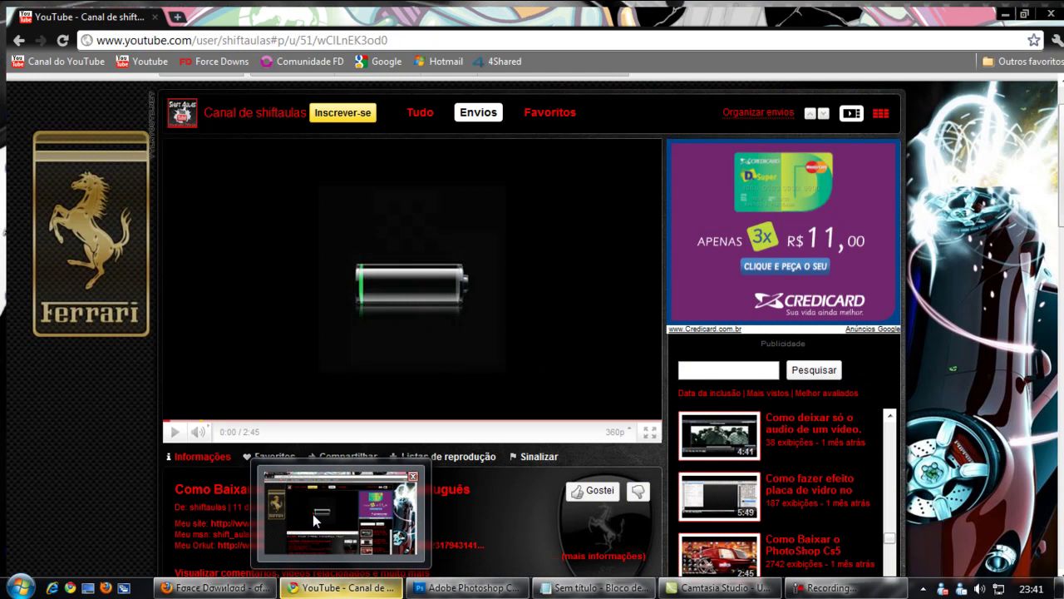
click(313, 514)
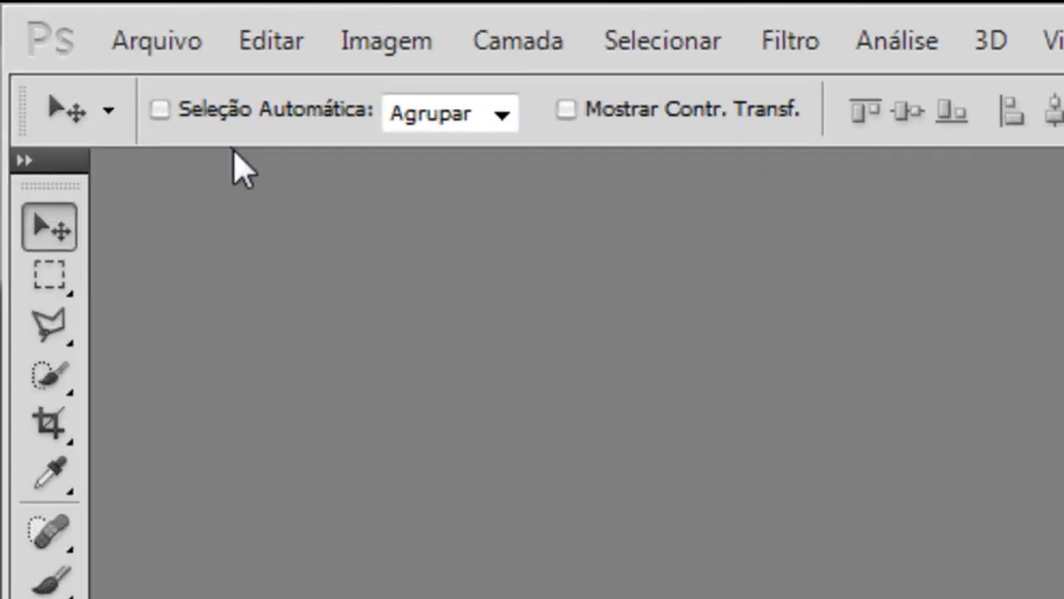
Create a new transparent document 180 px wide by 40 px high.
click(166, 39)
click(178, 87)
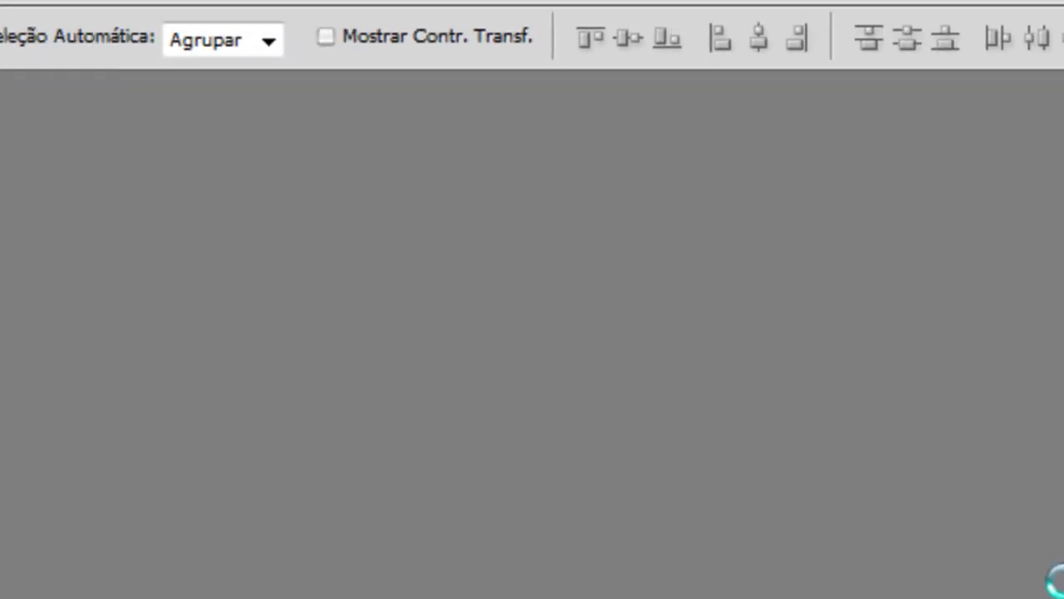
double_click(384, 232)
click(392, 275)
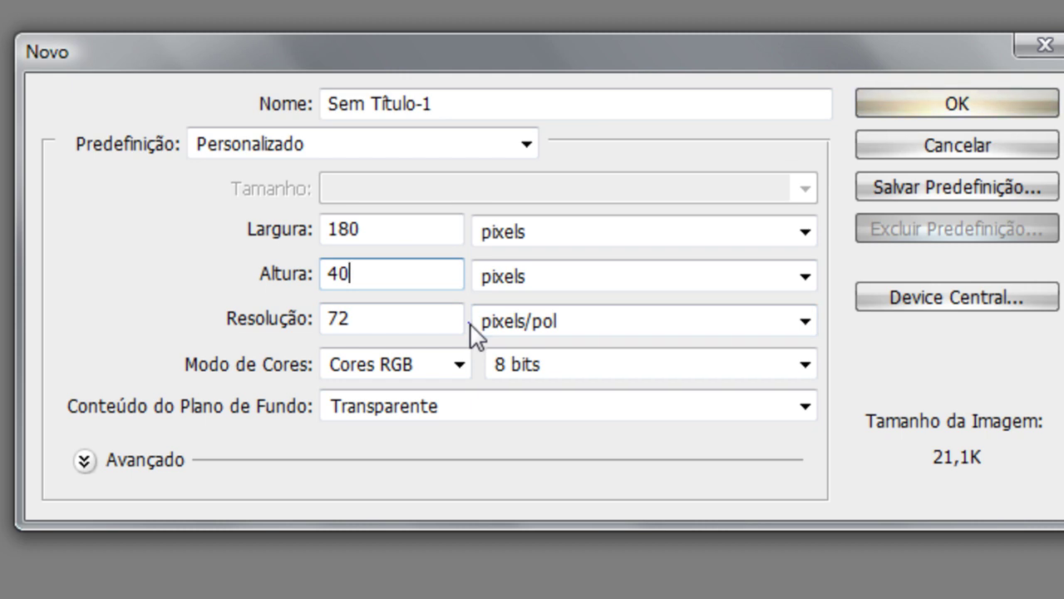
double_click(369, 228)
key(Tab)
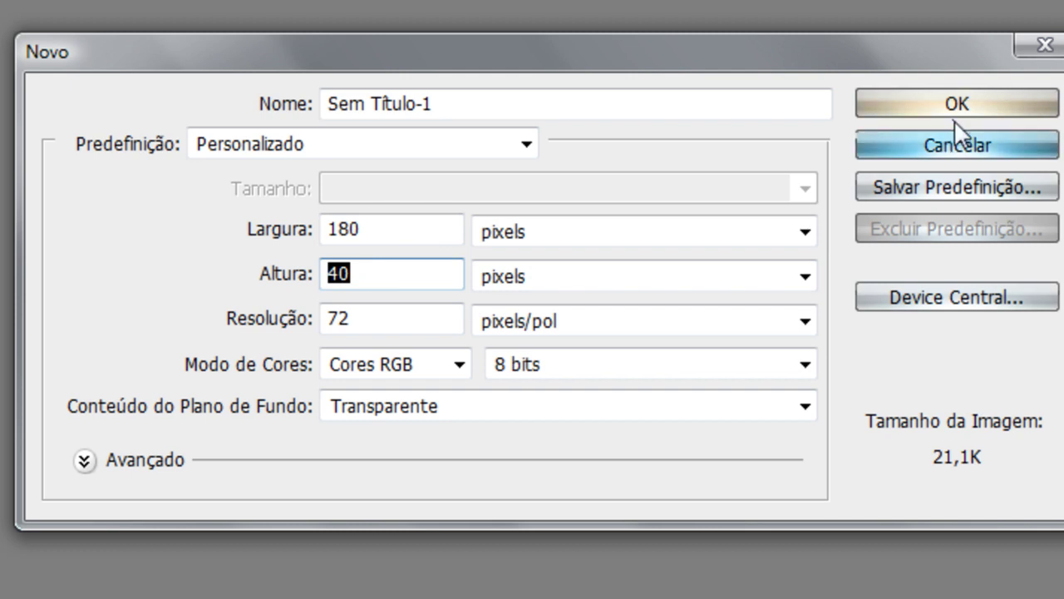
click(944, 112)
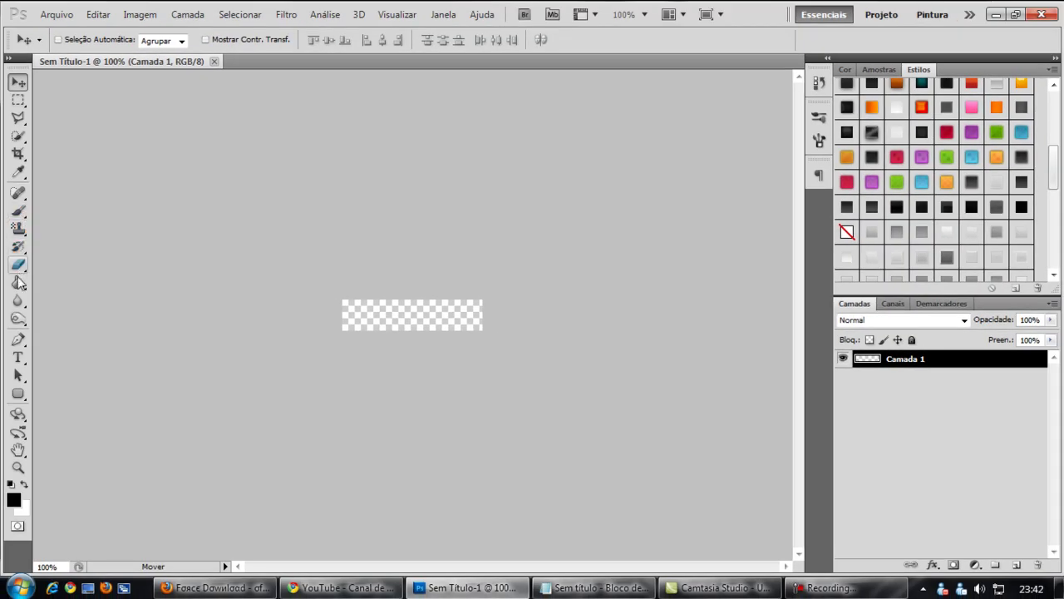
Fill the canvas black with the Paint Bucket and apply a glossy Estilos style.
click(18, 283)
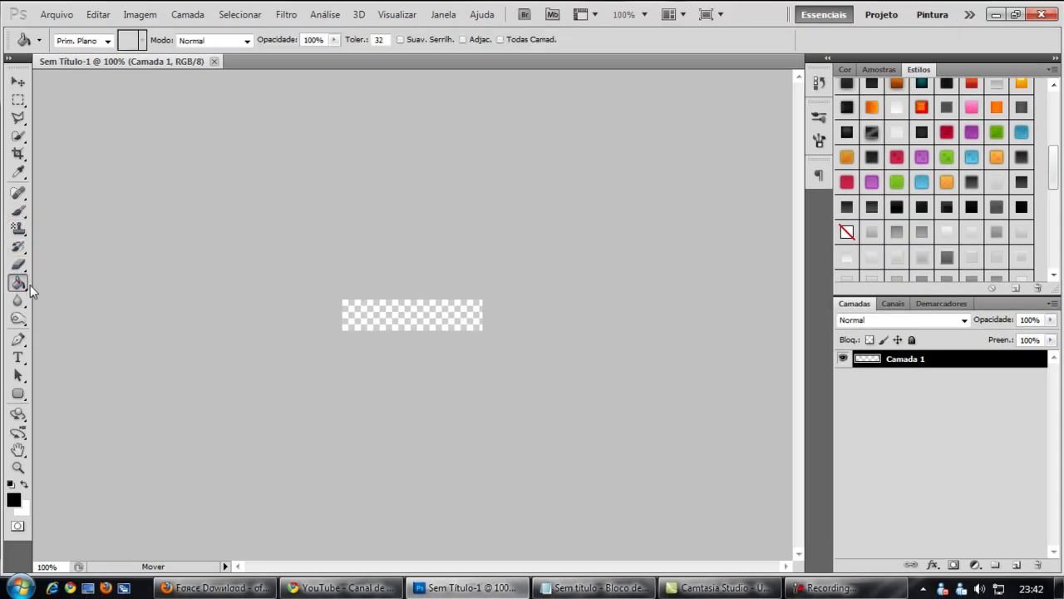
click(366, 318)
click(22, 84)
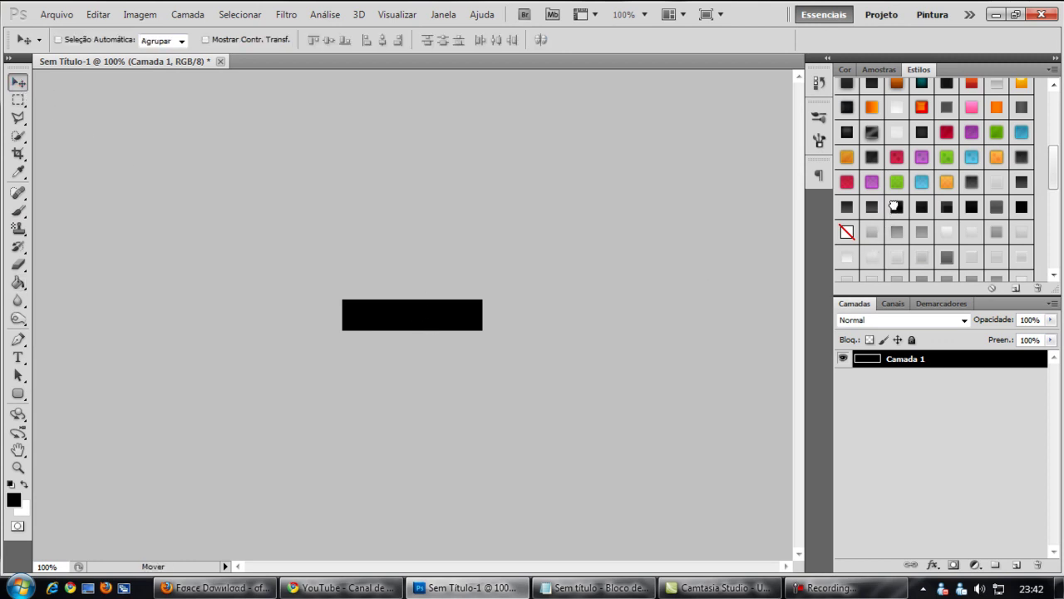
click(896, 207)
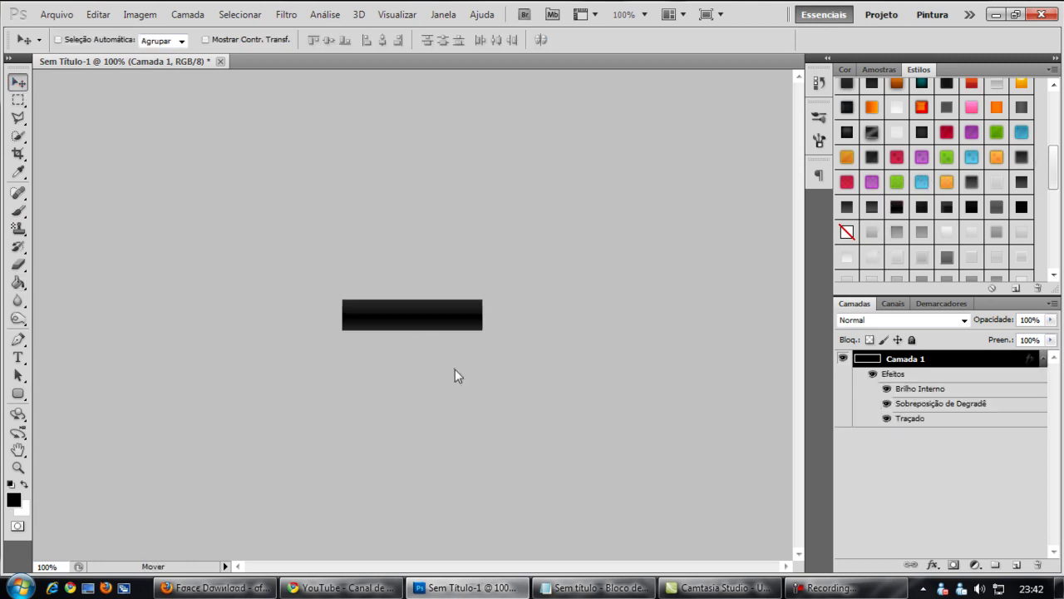
click(204, 588)
scroll(152, 407, up, 8)
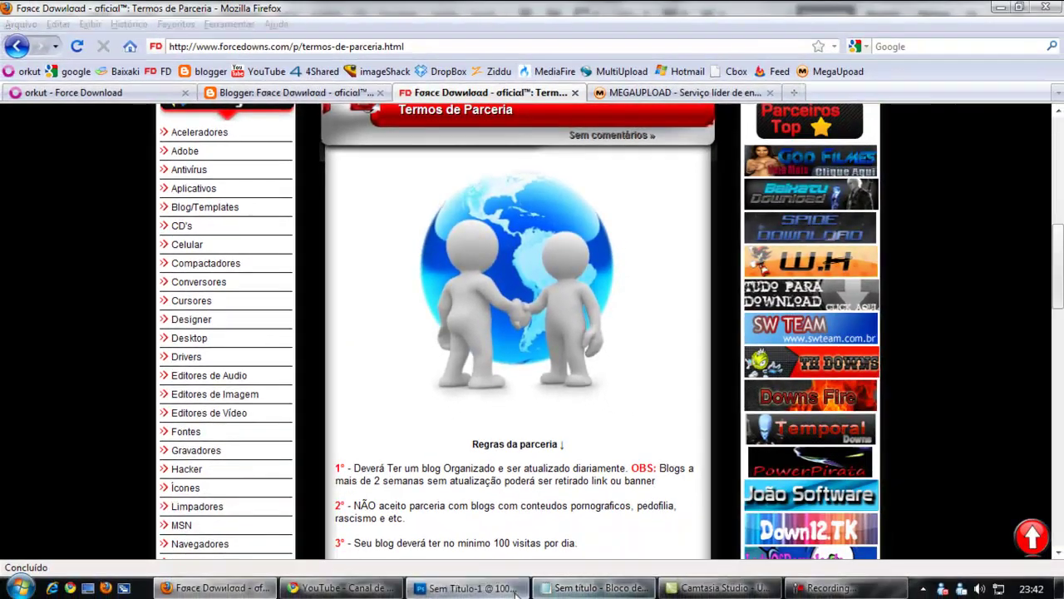
key(alt+Tab)
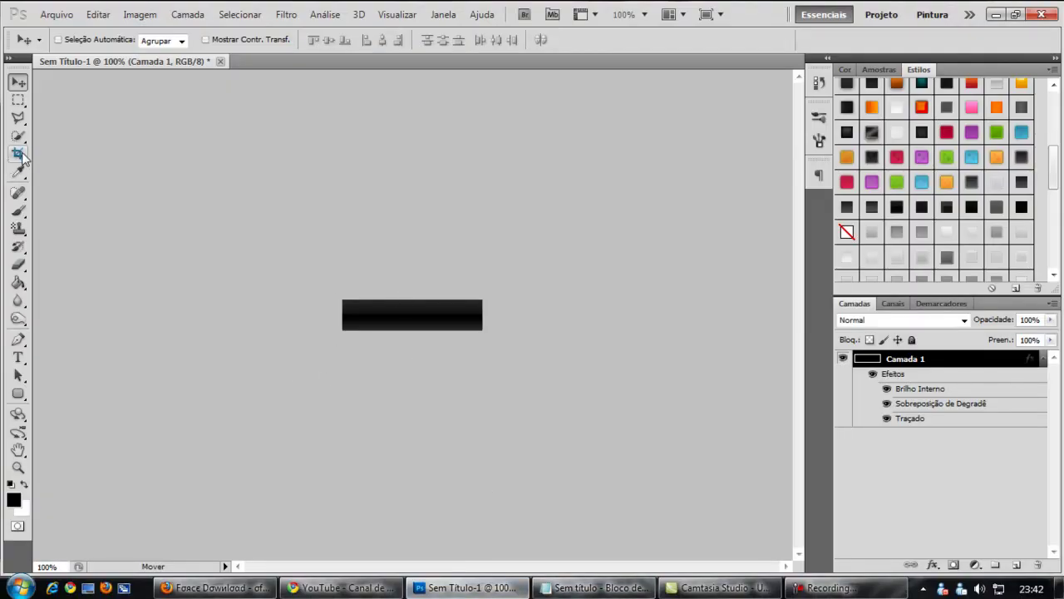
Type the white word 'TESTE' on the black bar and nudge it down to centre it.
key(t)
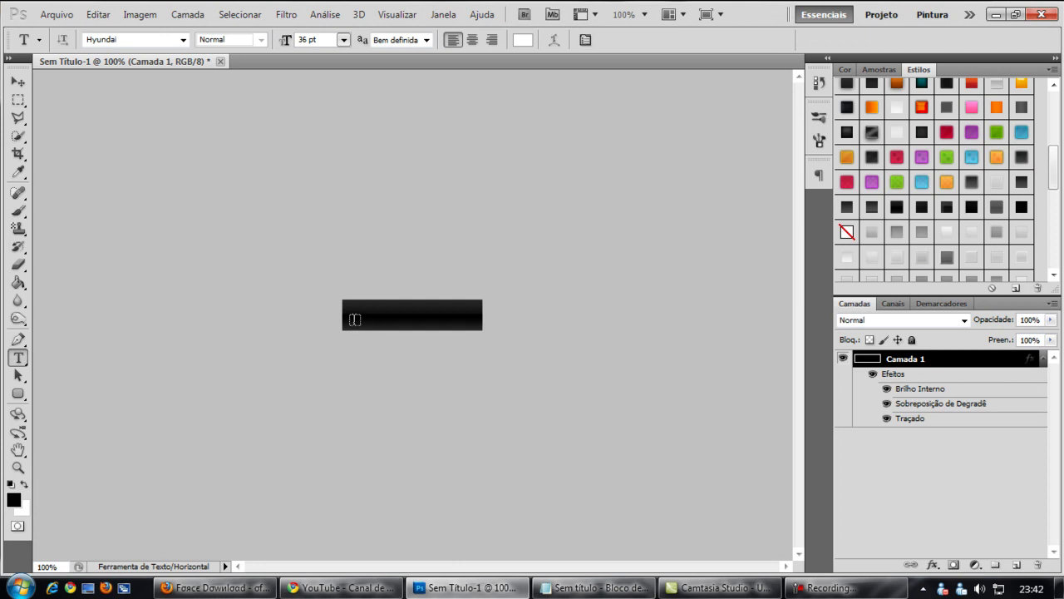
click(356, 315)
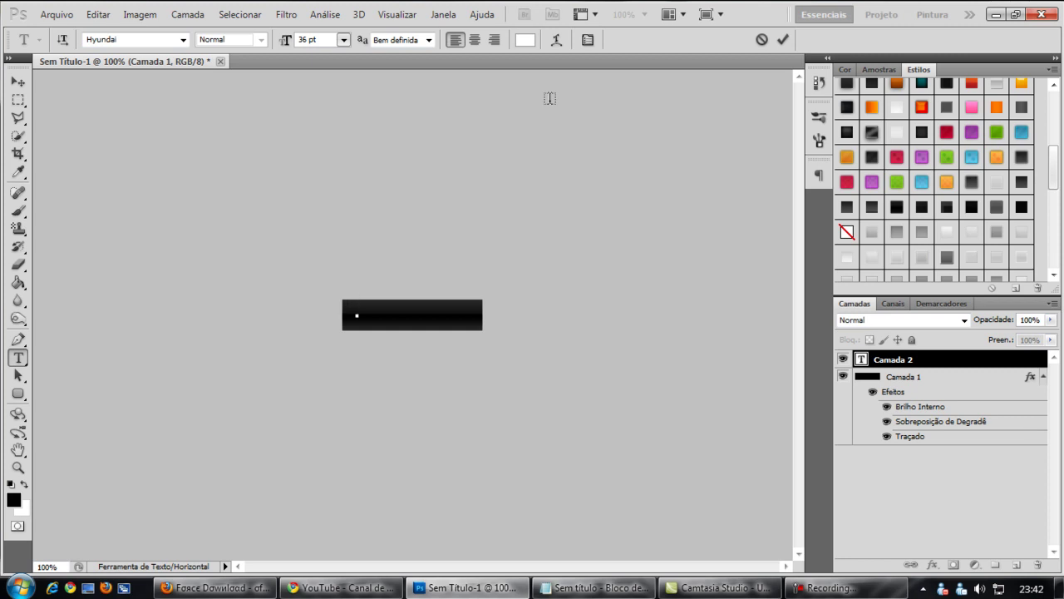
text(TESTE)
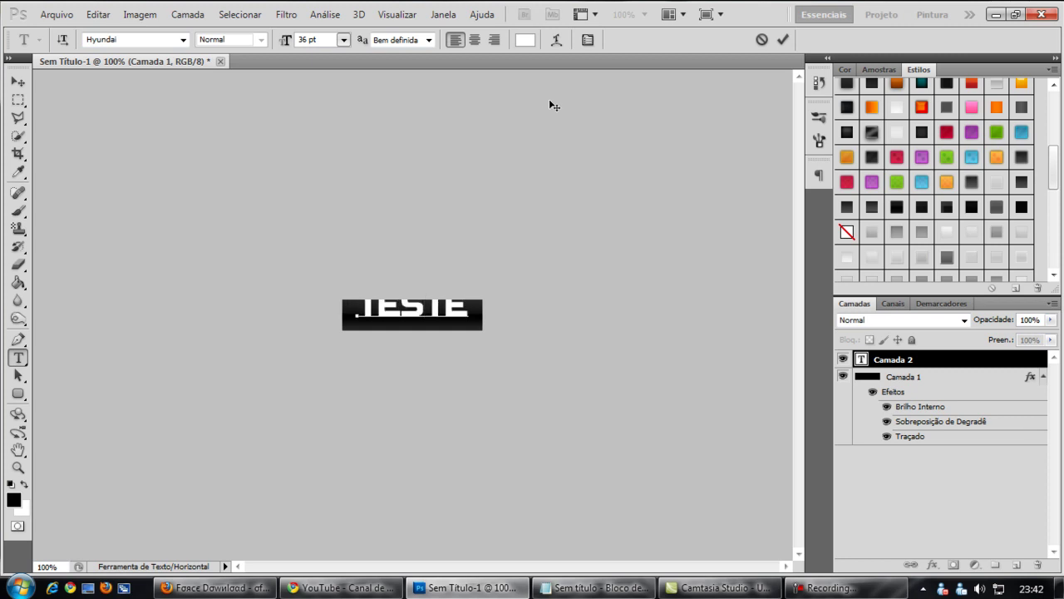
click(18, 84)
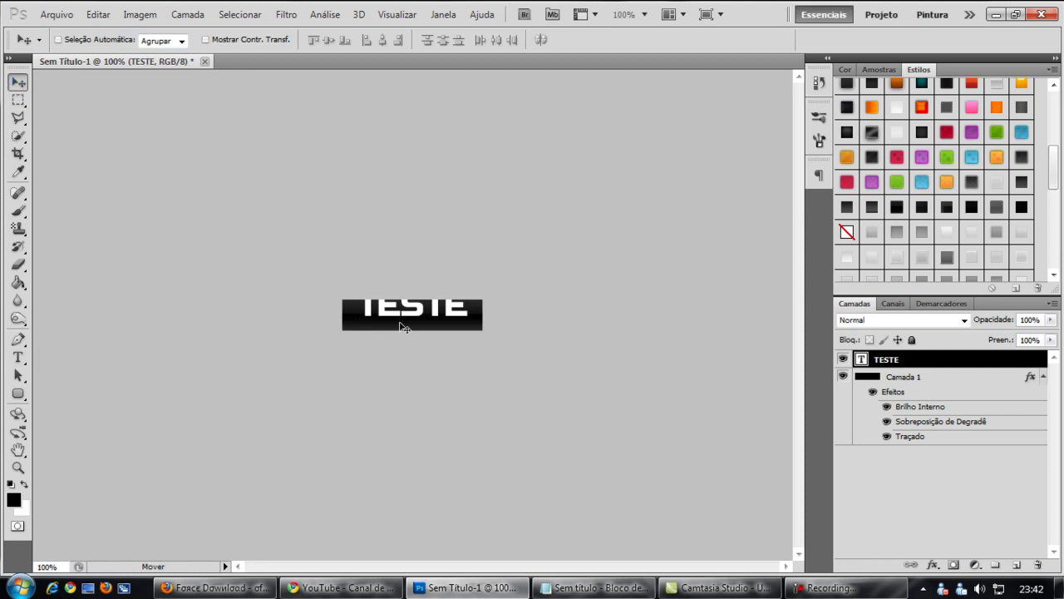
drag(396, 310, 395, 317)
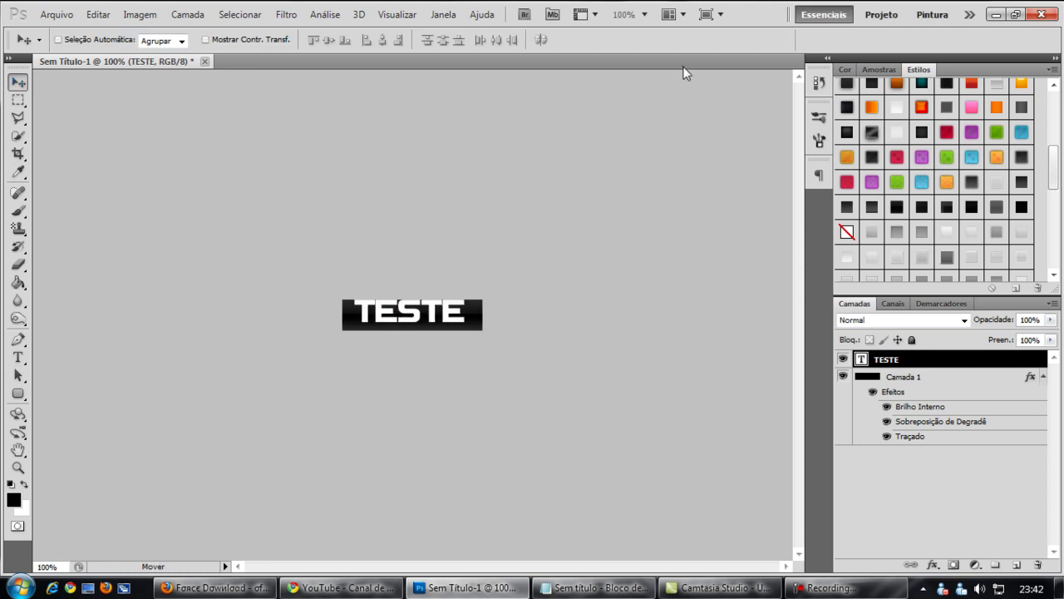
key(Down)
key(Down)
key(Down)
key(Down)
key(Down)
key(Down)
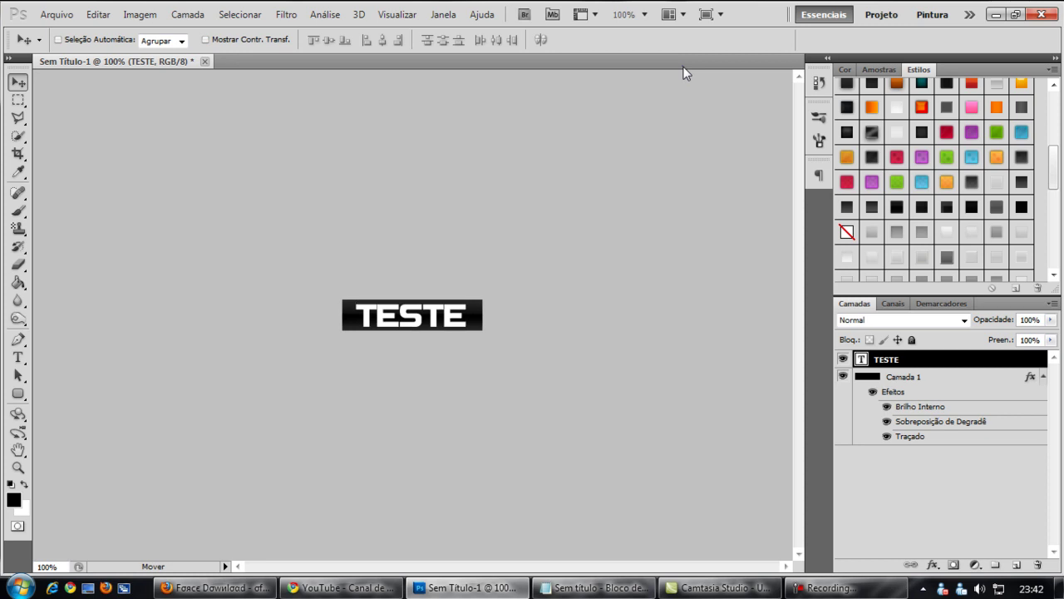
Scale TESTE to 77.53% and apply a shadowed, gradient-stroked style from the Styles panel.
key(ctrl+t)
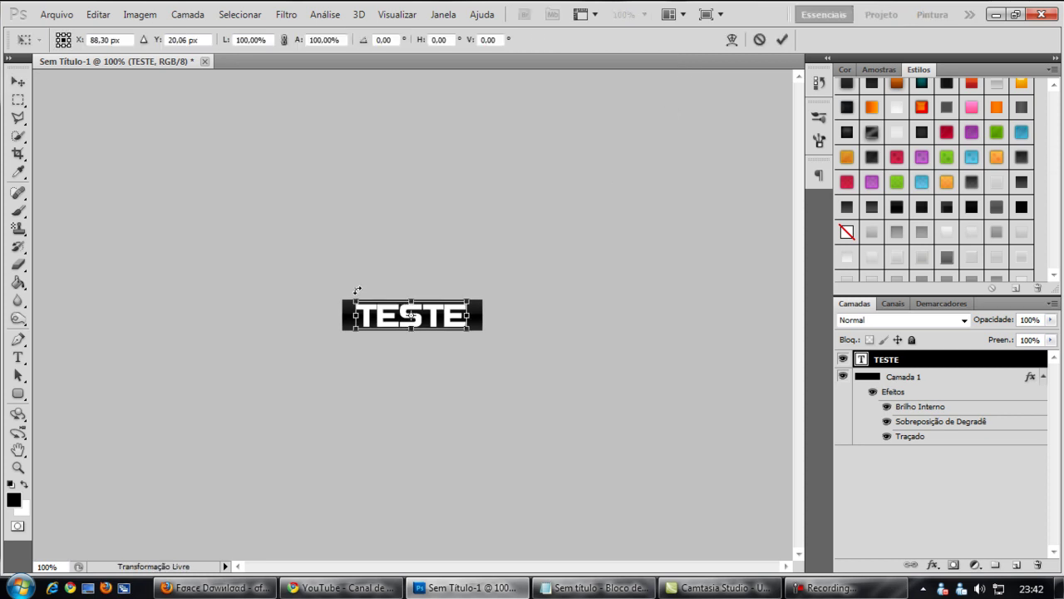
drag(354, 299, 385, 317)
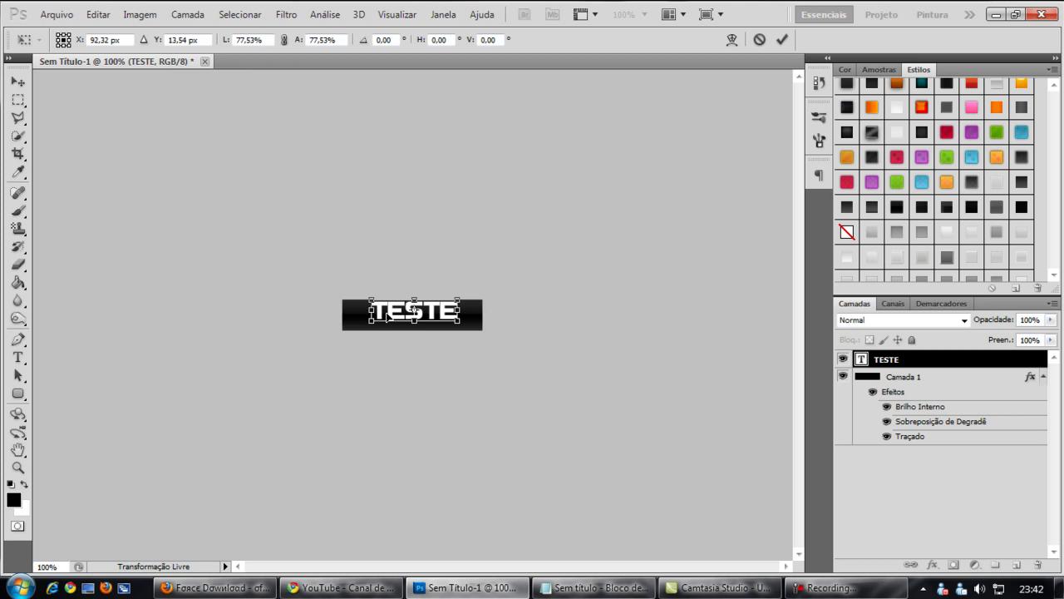
key(Return)
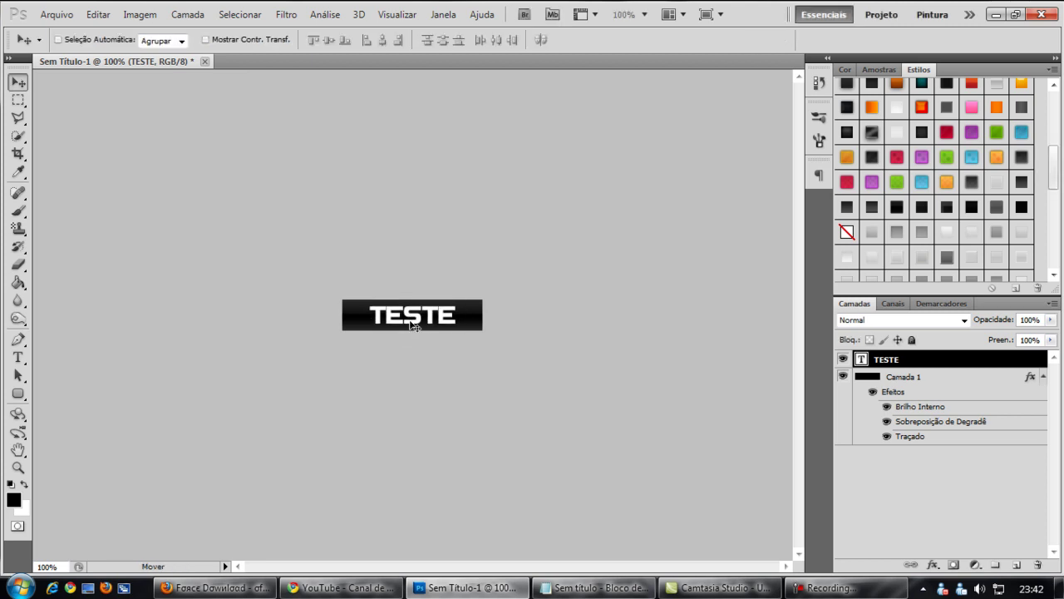
click(922, 252)
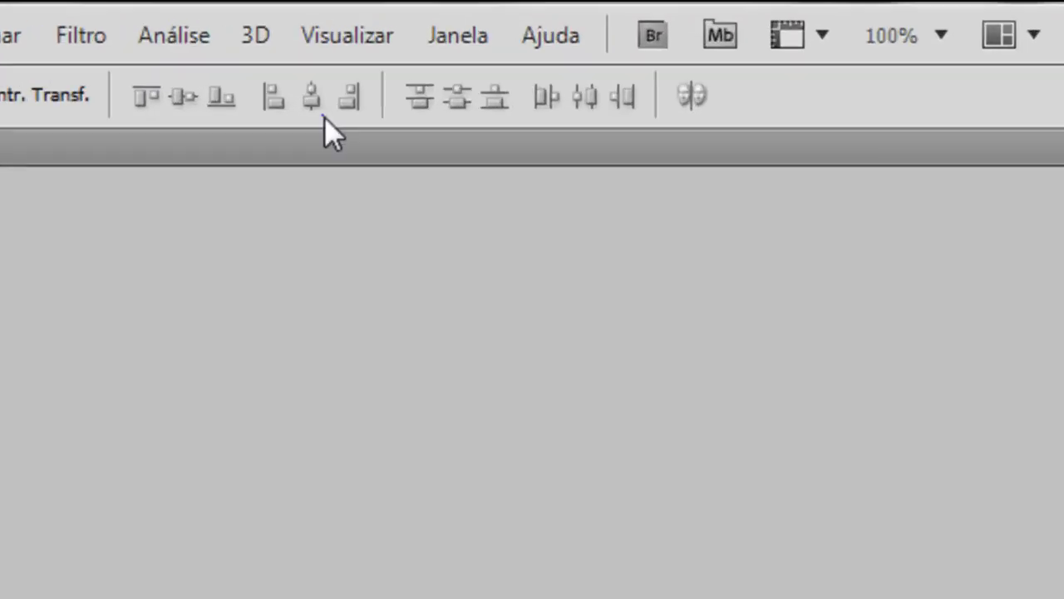
click(444, 15)
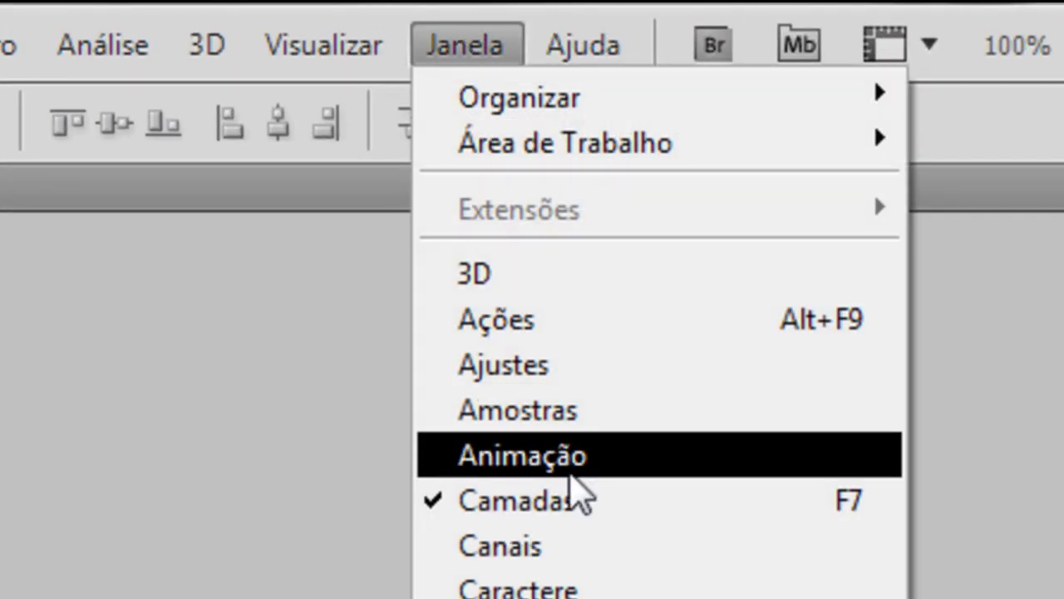
Show the Animação panel and shift TESTE left, nearly off the bar, in frame 1.
click(569, 465)
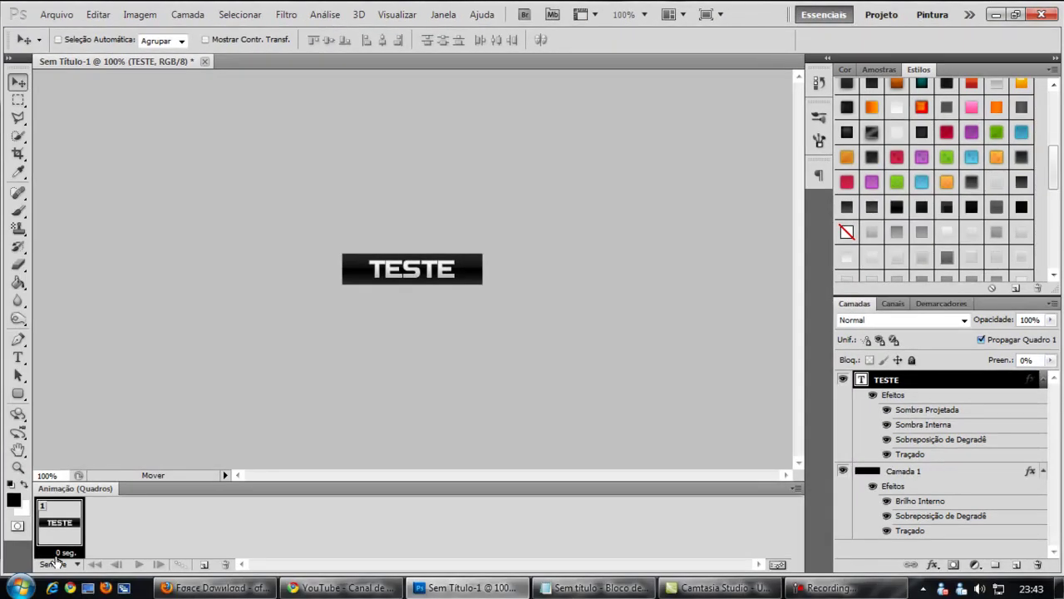
key(Left)
key(Left)
key(Left)
key(Left)
key(Left)
key(Left)
key(Left)
key(Left)
key(Left)
key(Left)
key(Left)
key(Left)
key(Left)
key(Left)
key(Left)
key(Left)
key(Left)
key(Left)
key(Left)
key(Left)
key(Left)
key(Left)
key(Left)
key(Left)
key(Left)
key(Left)
key(Left)
key(Left)
key(Left)
key(Left)
key(Left)
key(Left)
key(Left)
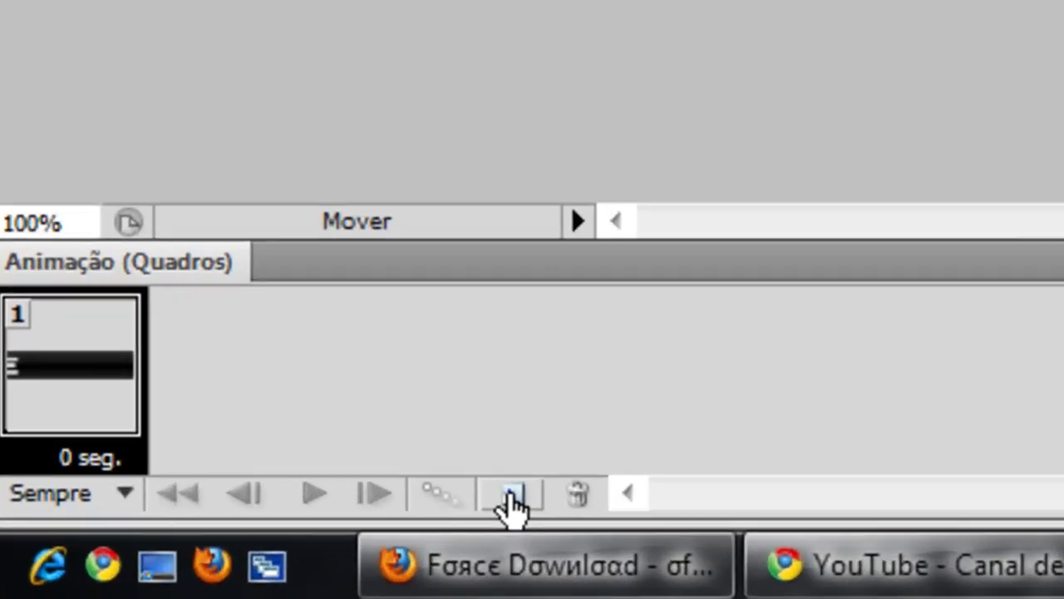
Duplicate the first animation frame to create frame 2.
click(204, 564)
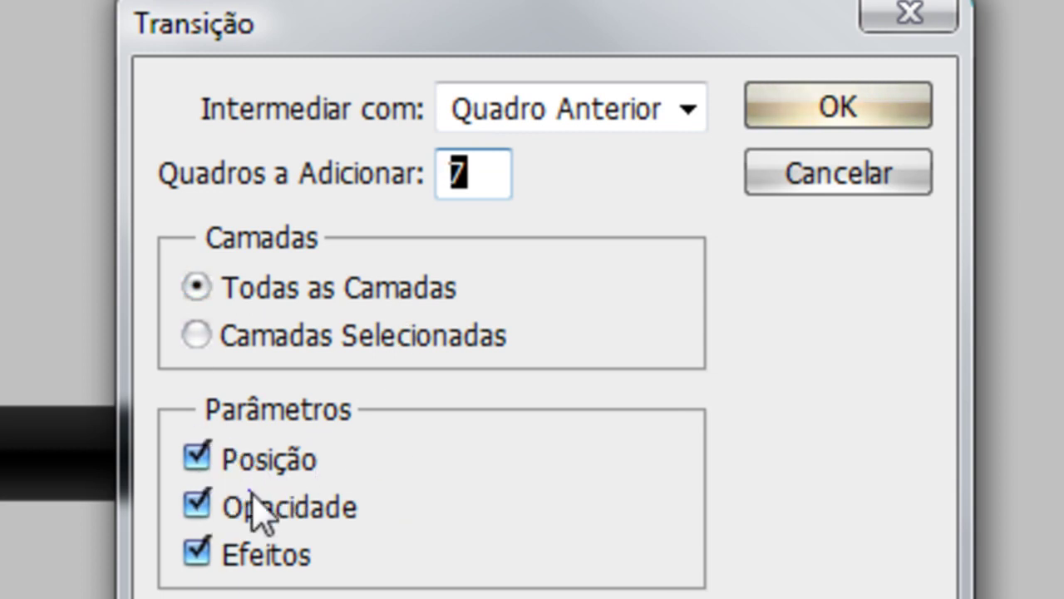
Confirm the 7-frame tween and select all nine resulting animation frames.
click(875, 114)
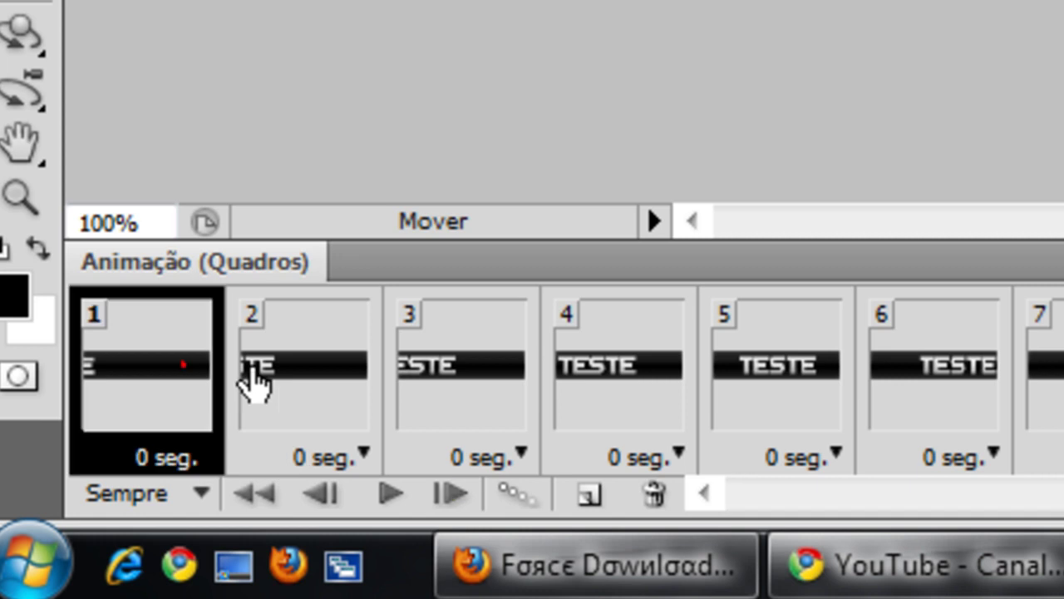
shift+click(254, 383)
shift+click(518, 373)
shift+click(760, 392)
shift+click(932, 387)
shift+click(1039, 383)
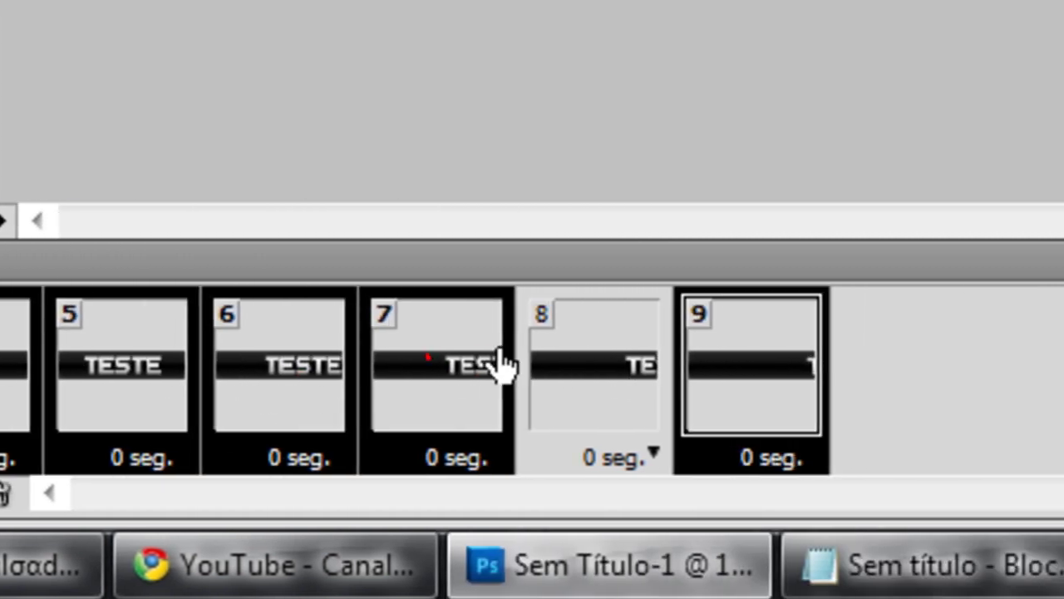
shift+click(582, 357)
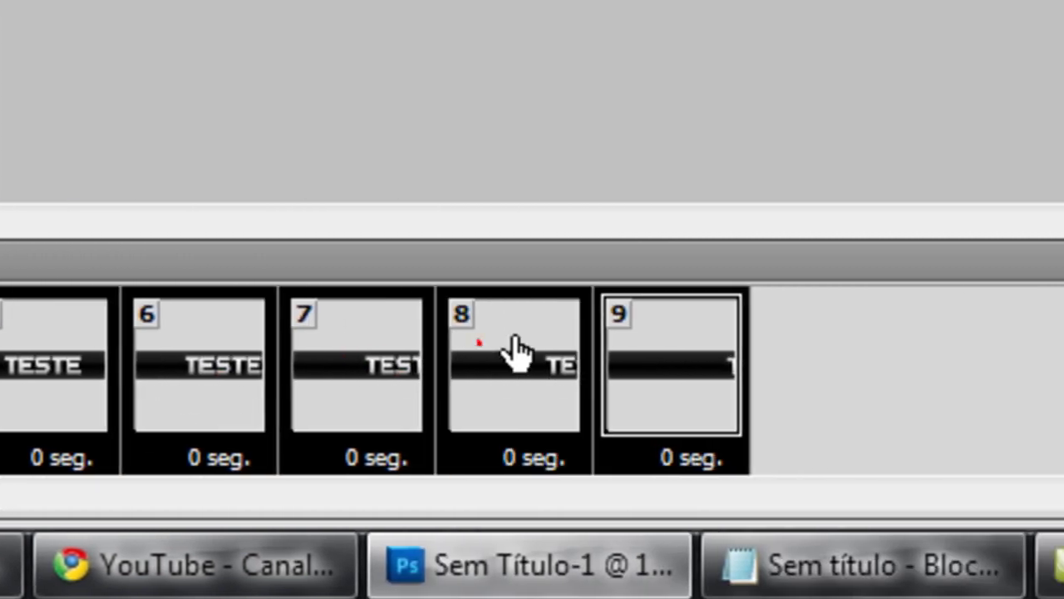
Set all nine frames to a 0,2-second delay, loop Sempre, and play the preview.
click(695, 471)
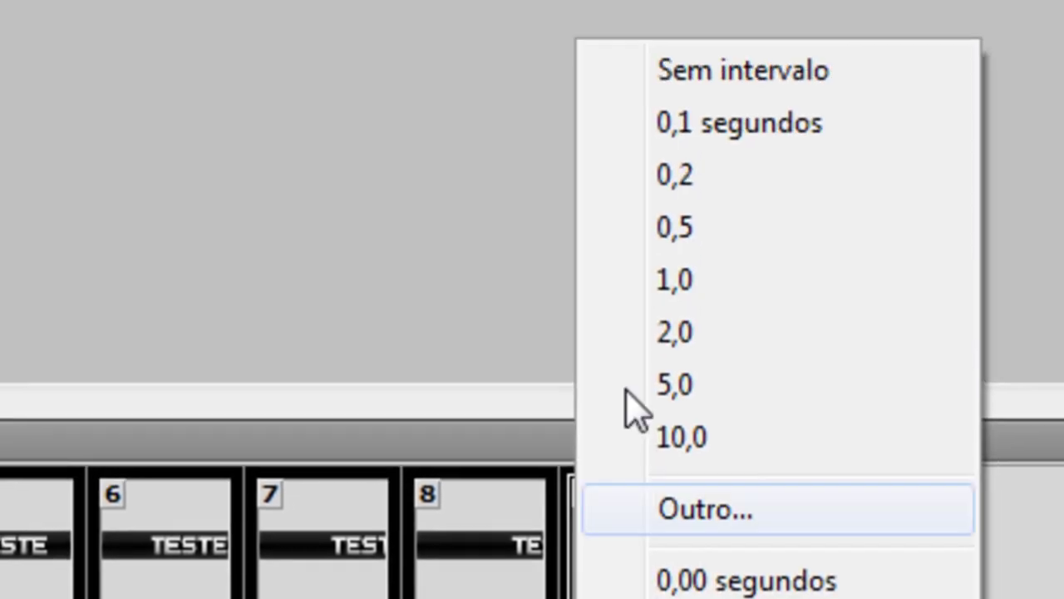
click(684, 263)
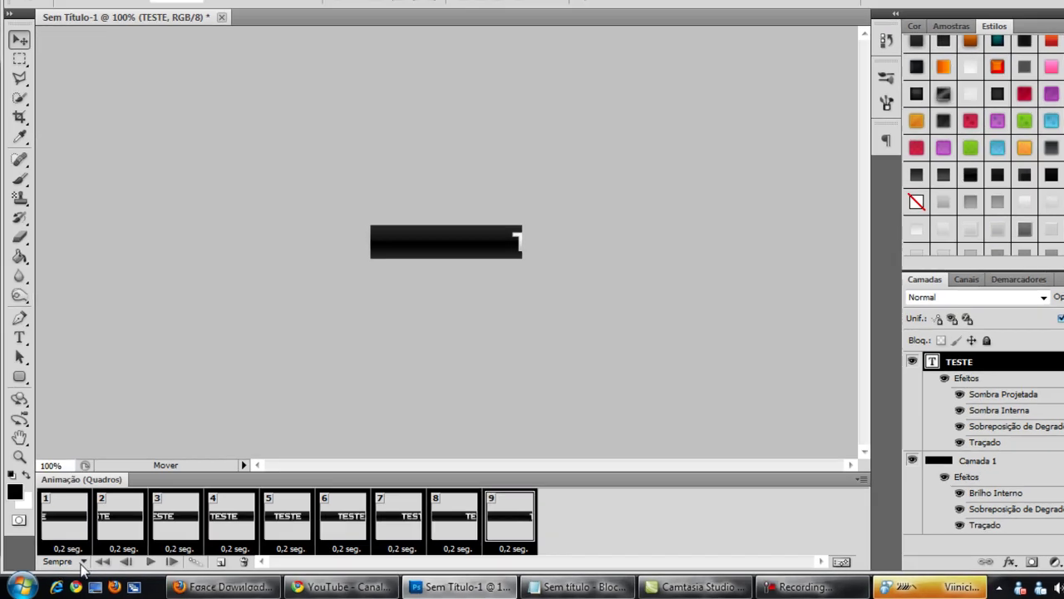
click(73, 565)
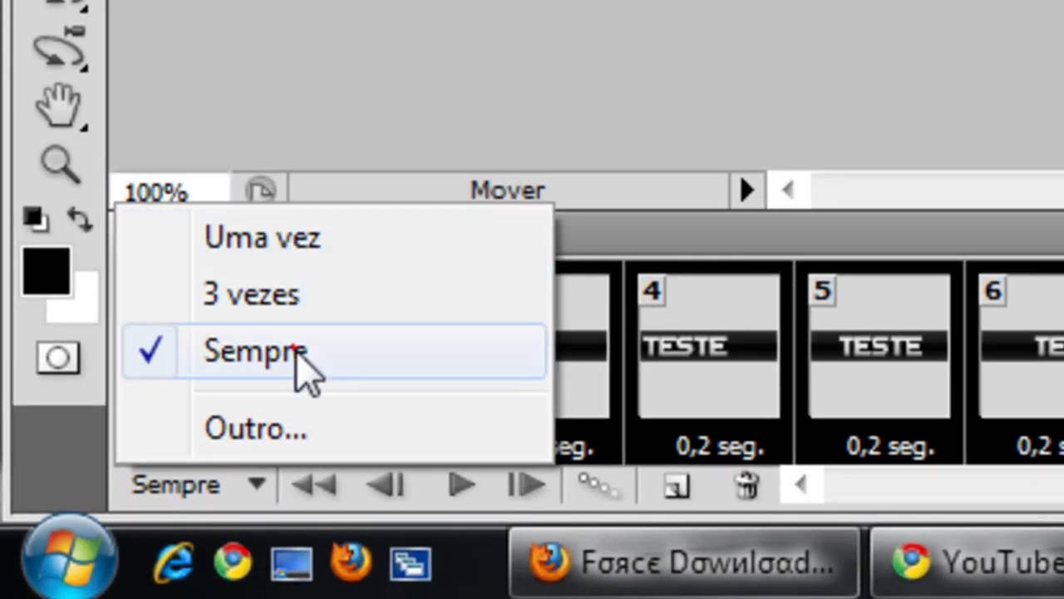
click(299, 358)
click(462, 486)
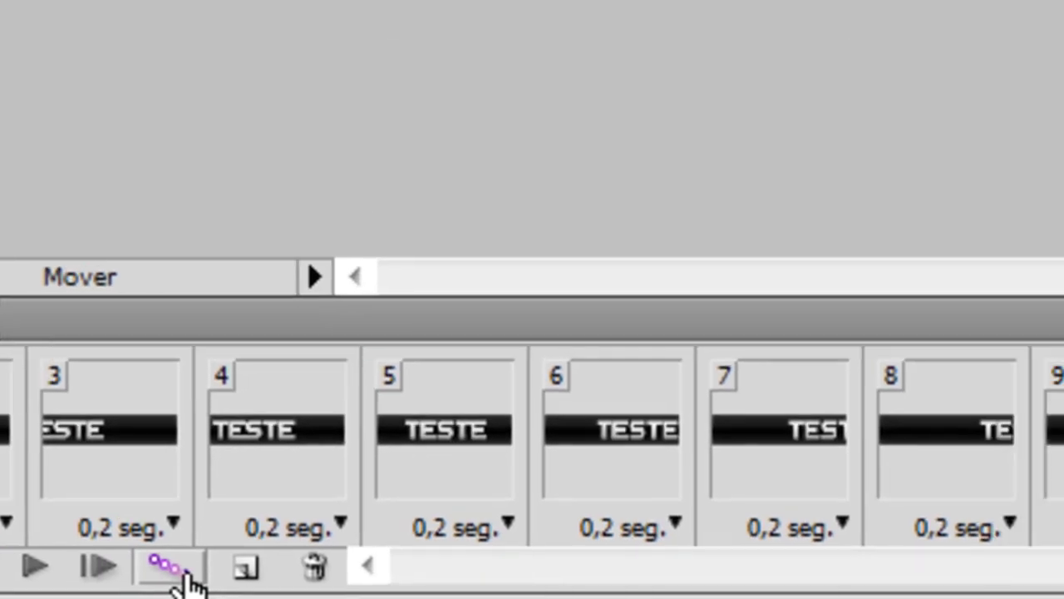
Tween 7 in-between frames so TESTE glides across the bar, and stop playback.
click(257, 495)
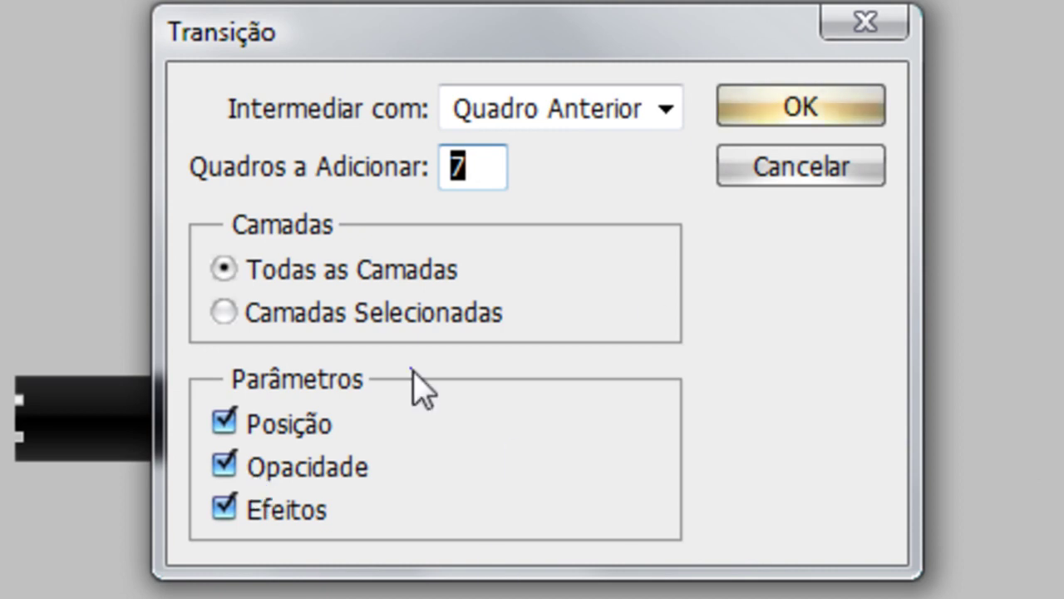
click(805, 118)
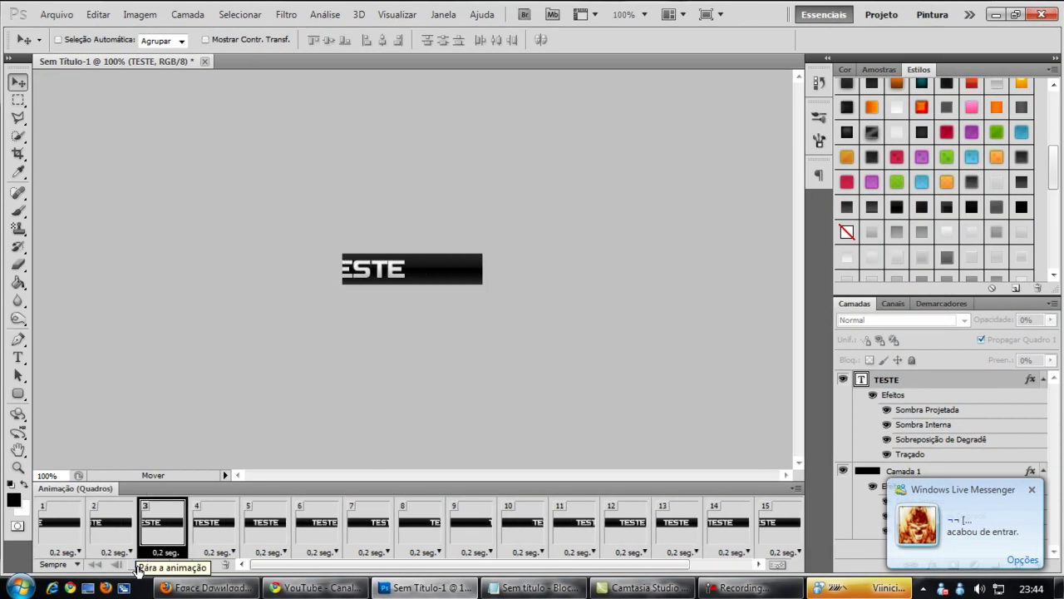
click(137, 567)
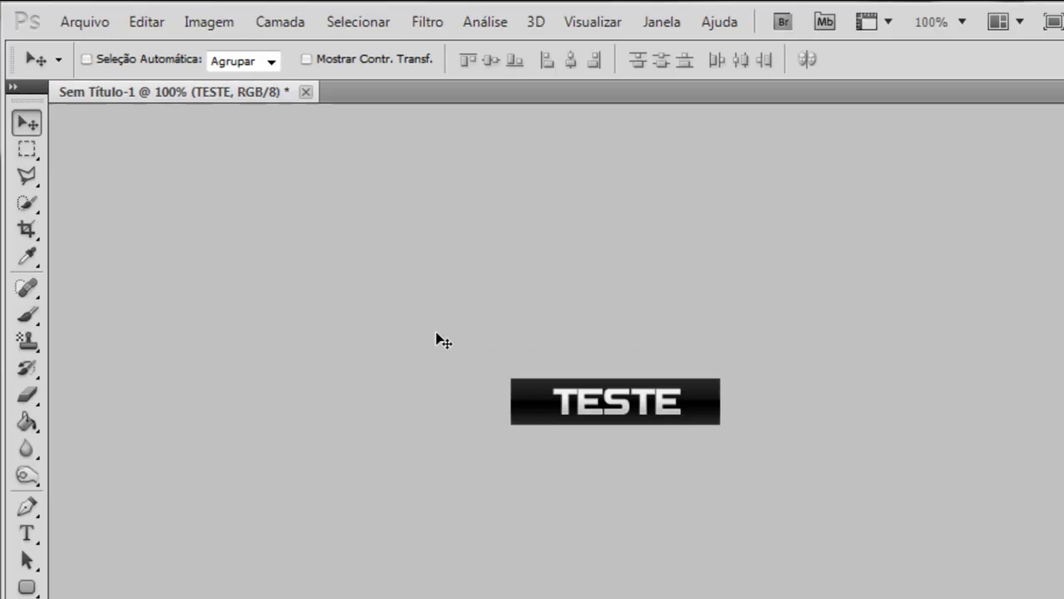
click(50, 15)
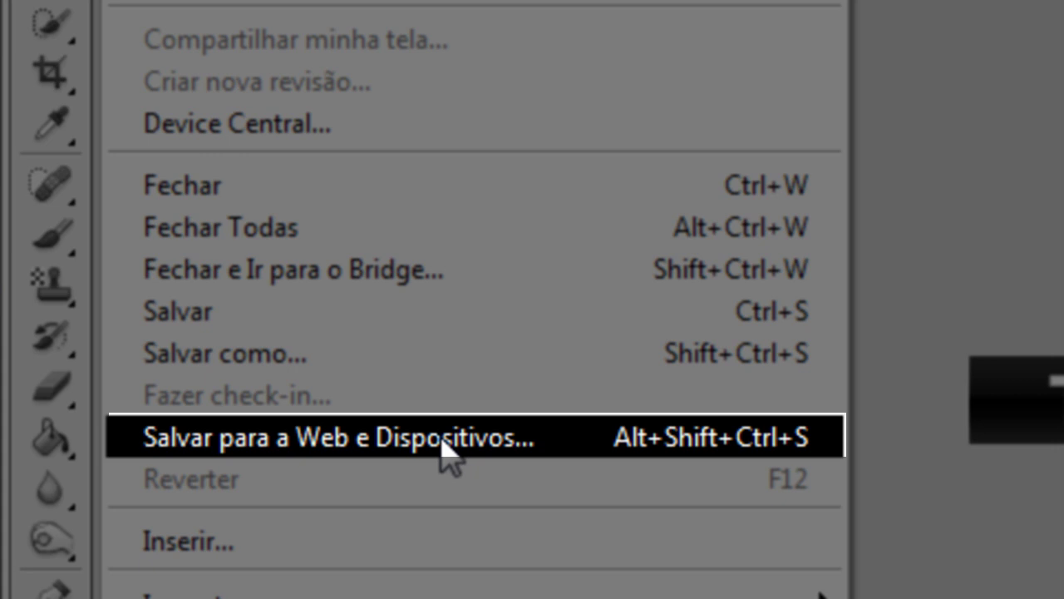
Save the animation for web as a GIF named Banner in Área de Trabalho.
click(440, 437)
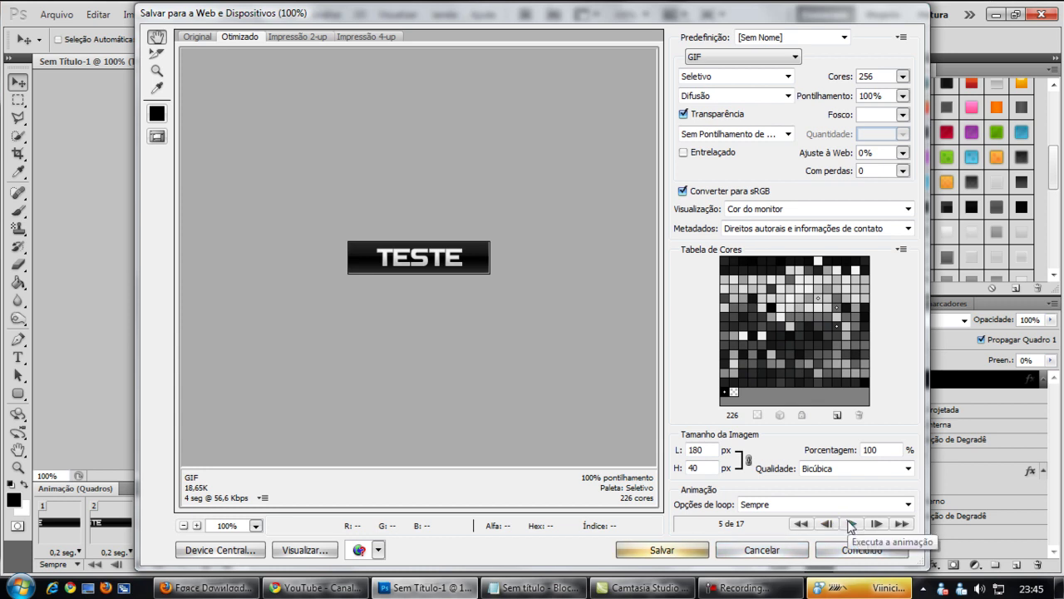
click(669, 551)
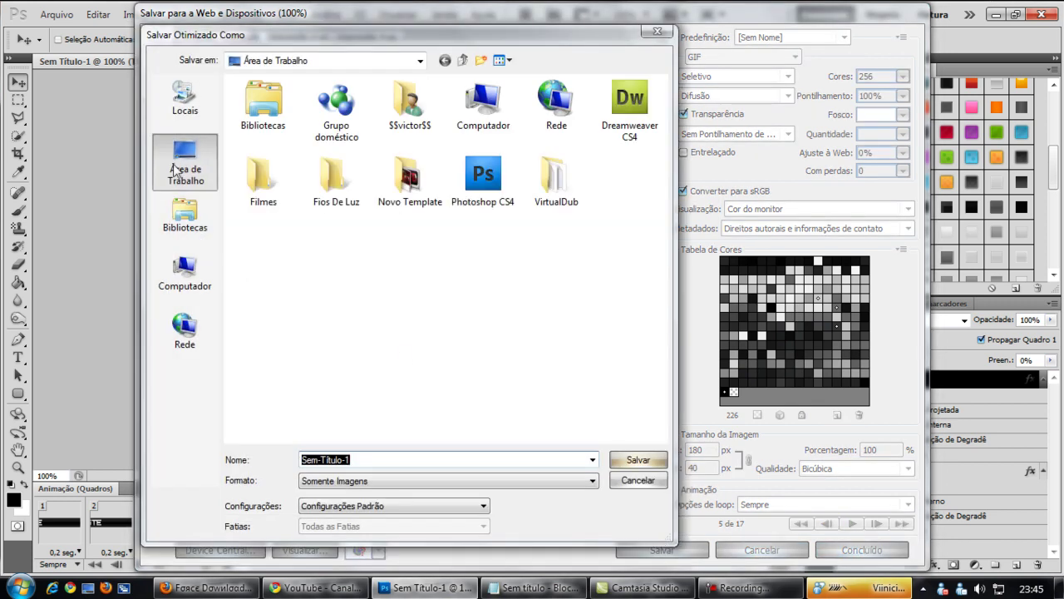
text(Banner)
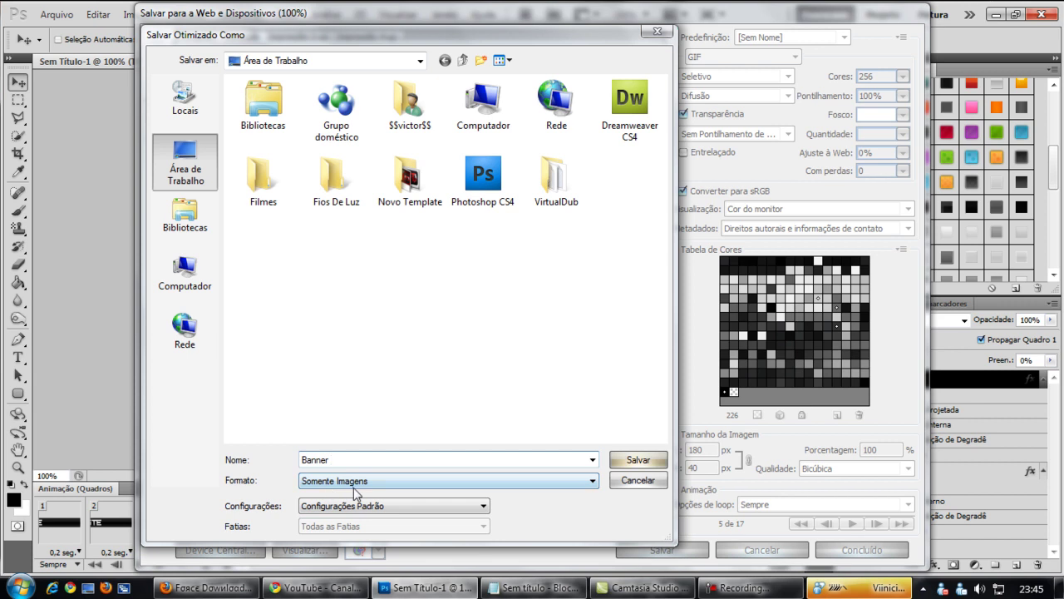
click(638, 461)
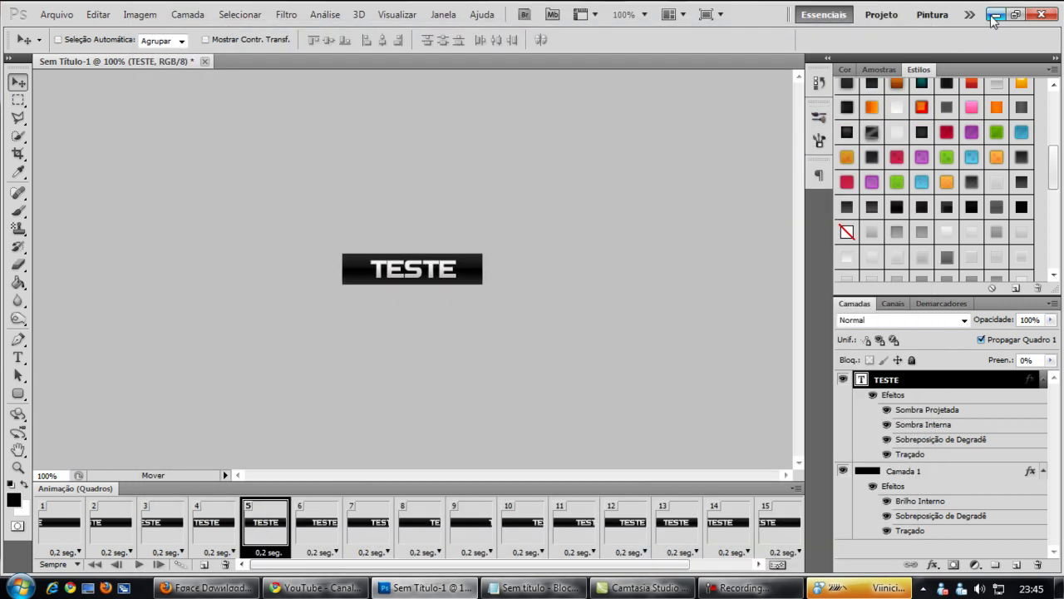
Minimise Photoshop and Firefox, then drag the desktop Banner GIF into a new Firefox tab.
click(996, 20)
click(997, 11)
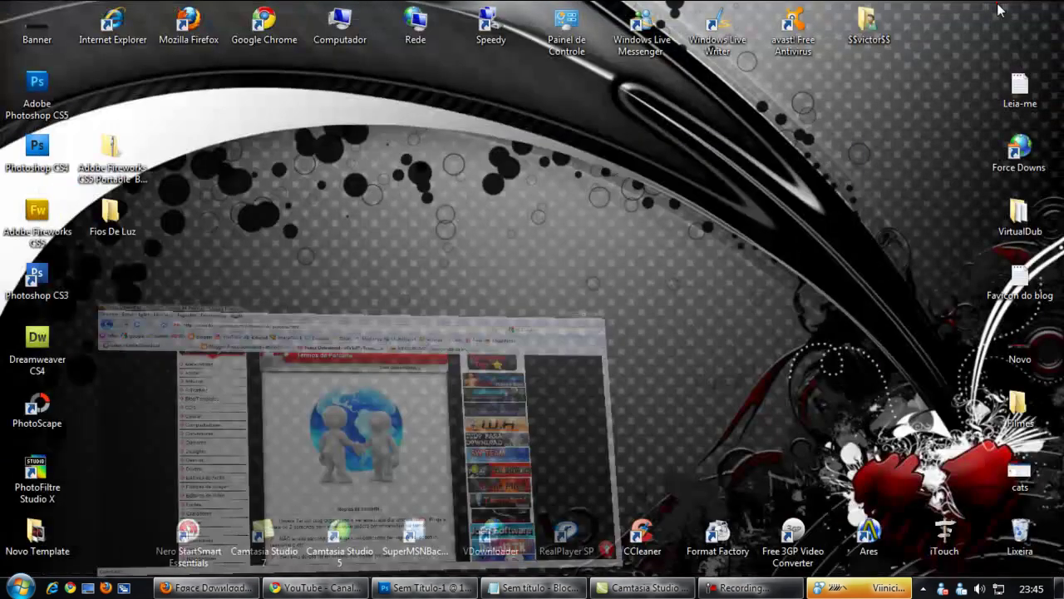
drag(36, 25, 301, 260)
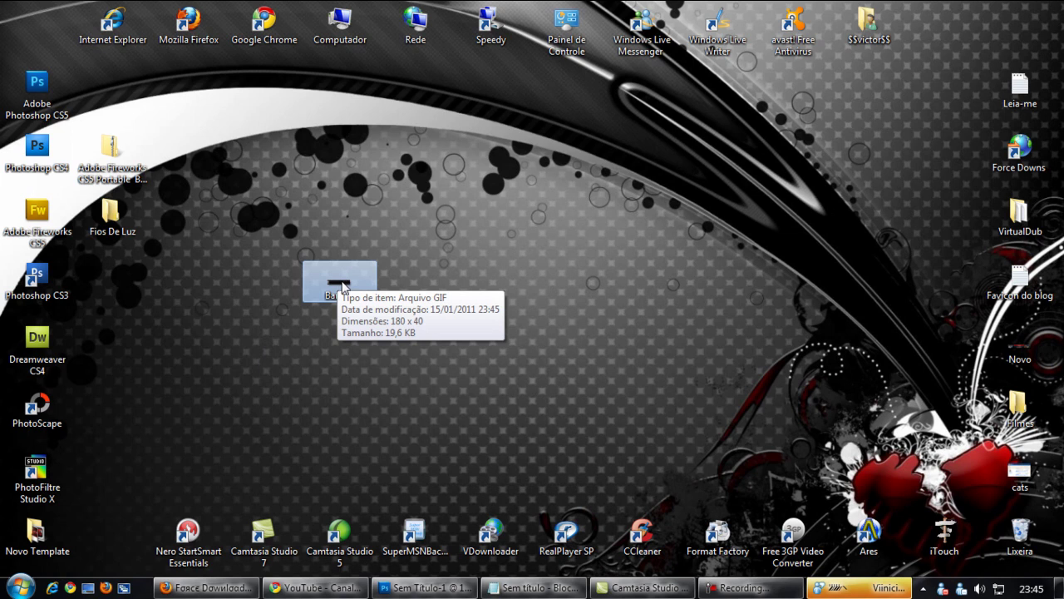
drag(337, 285, 746, 114)
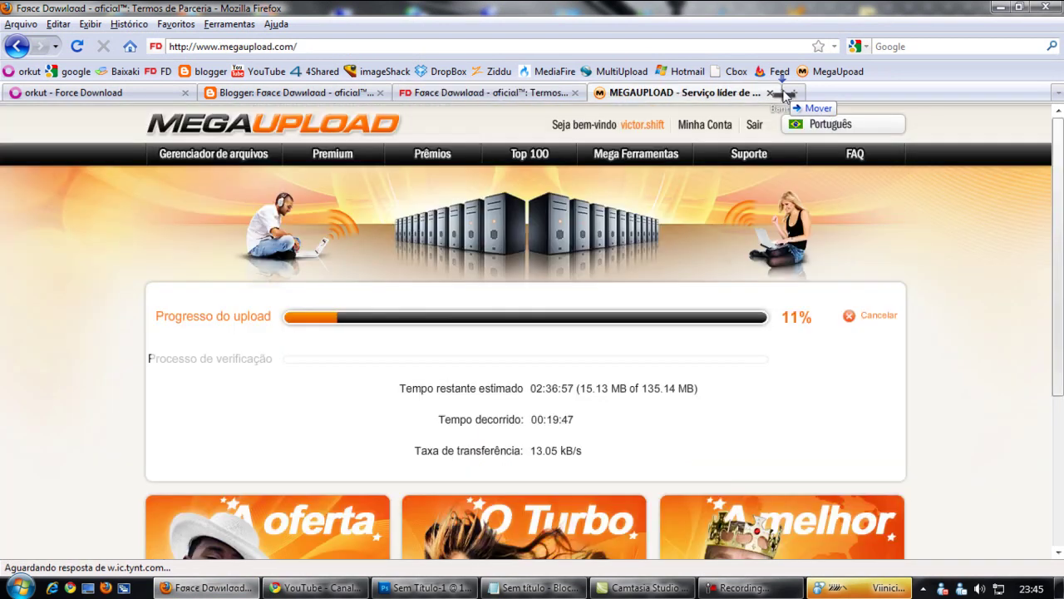
drag(747, 115, 786, 95)
Watch Banner.gif animate, close its tab, and scroll up the Termos de Parceria page.
click(828, 94)
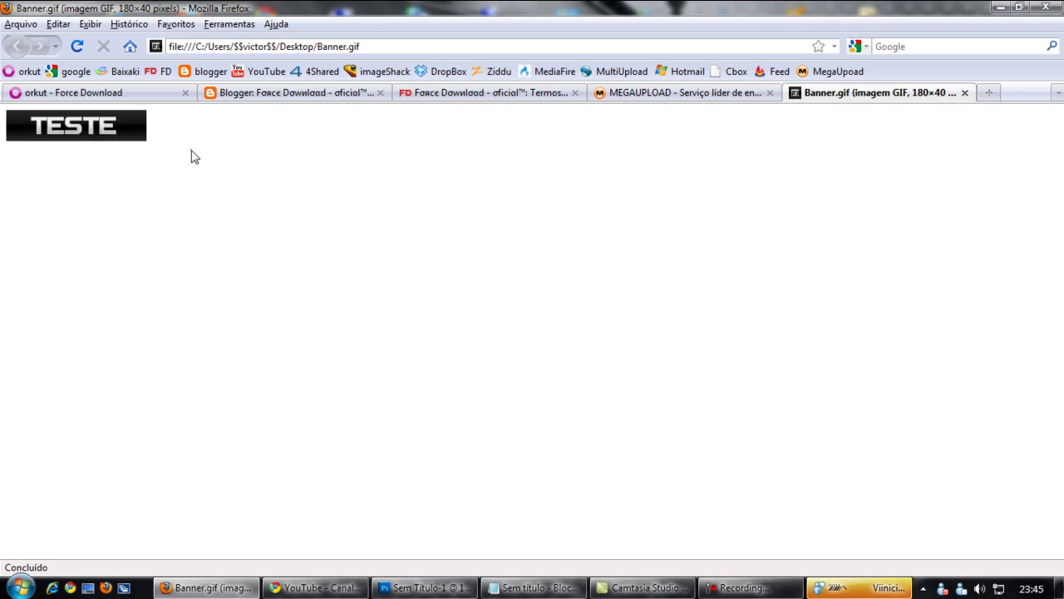
click(965, 93)
click(495, 93)
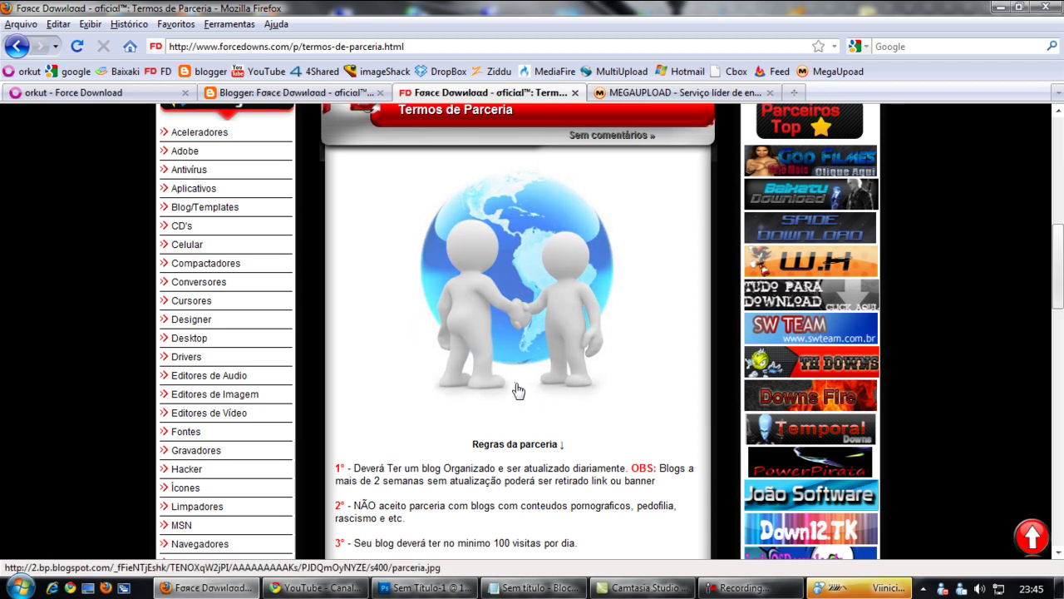
scroll(419, 326, up, 6)
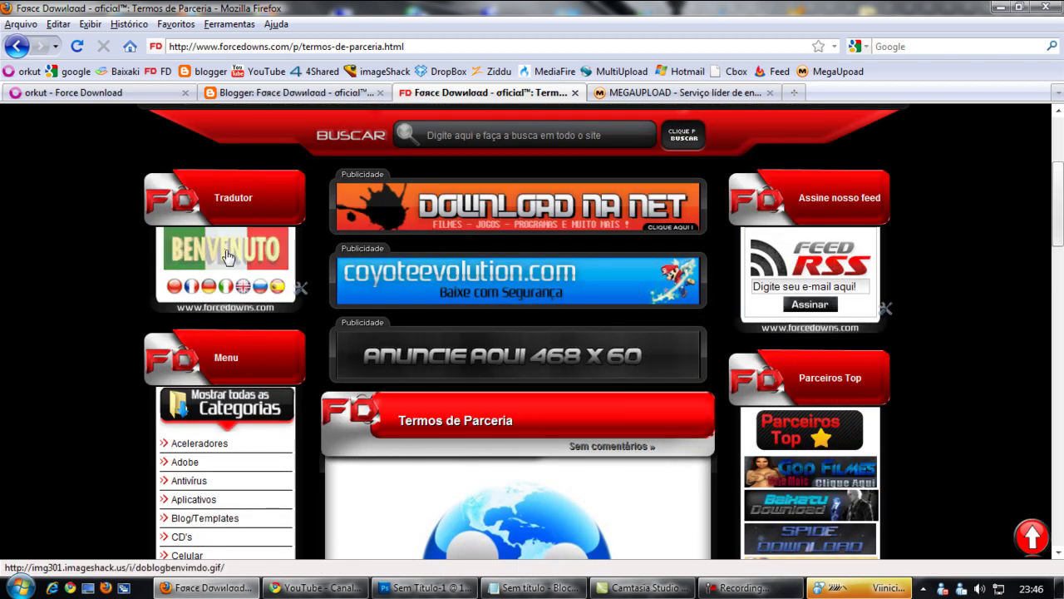
In Notepad, highlight the two contact e-mail lines and the orkut community link.
click(533, 586)
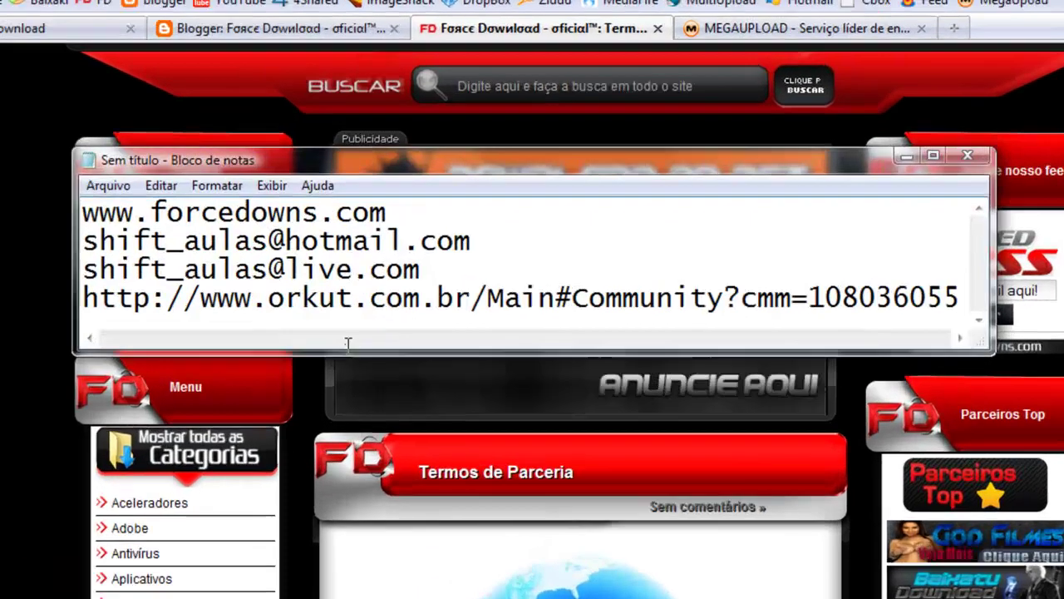
drag(18, 227, 528, 237)
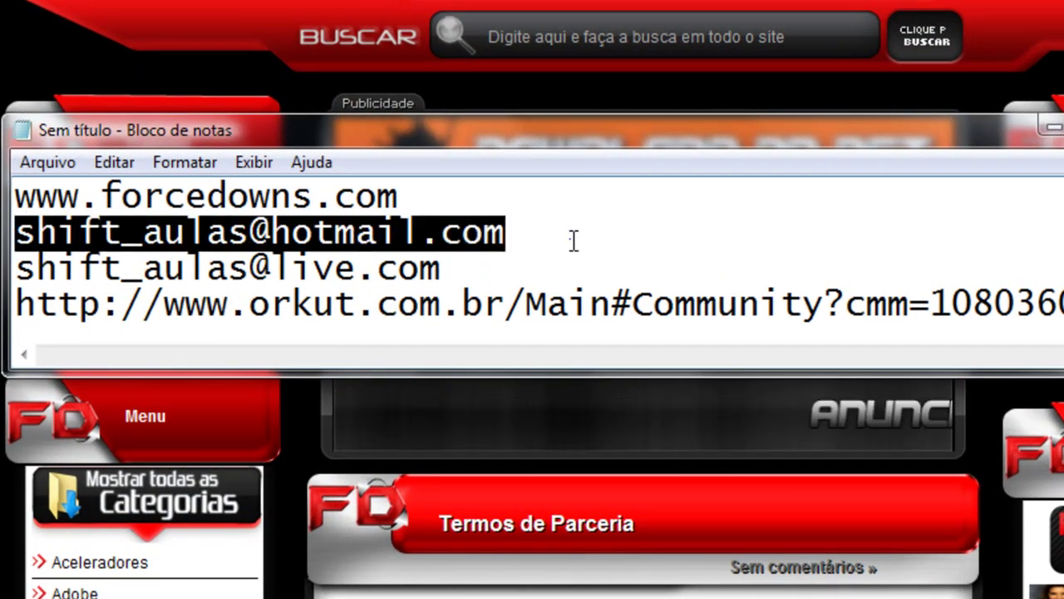
double_click(454, 265)
drag(327, 264, 28, 265)
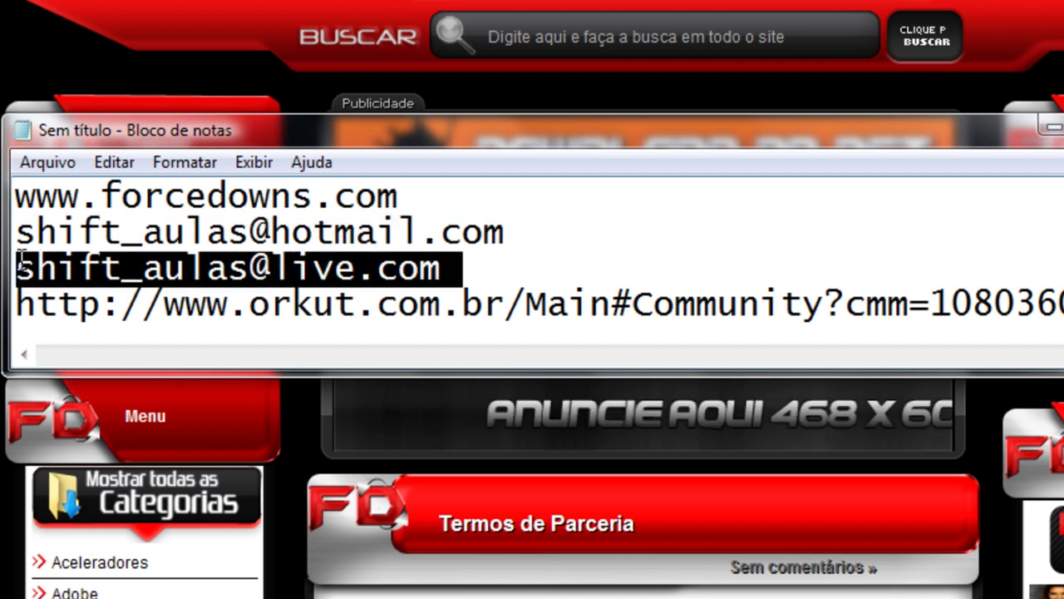
drag(19, 304, 1056, 309)
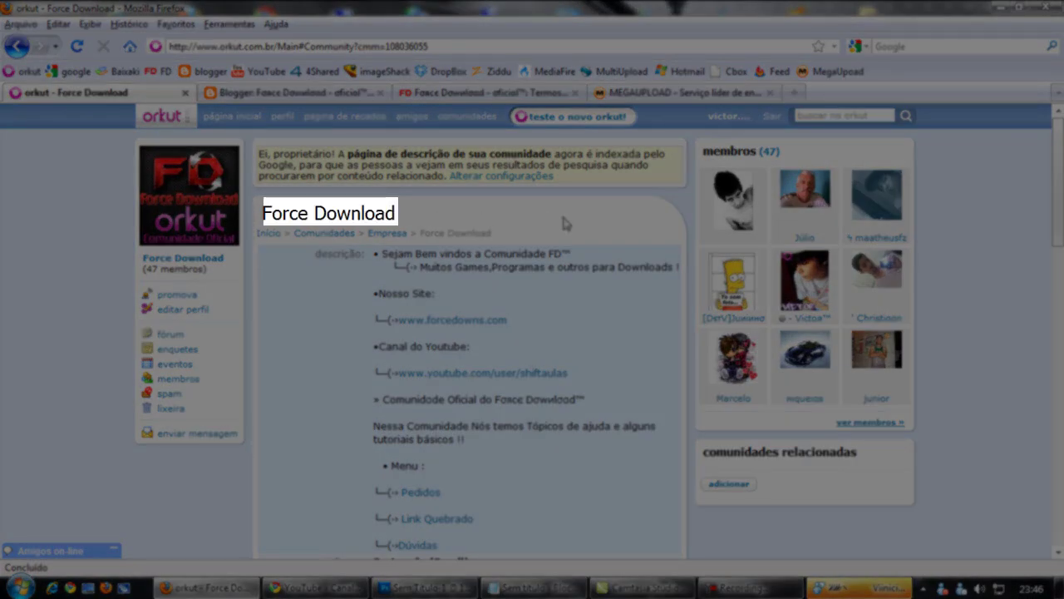
scroll(343, 408, down, 10)
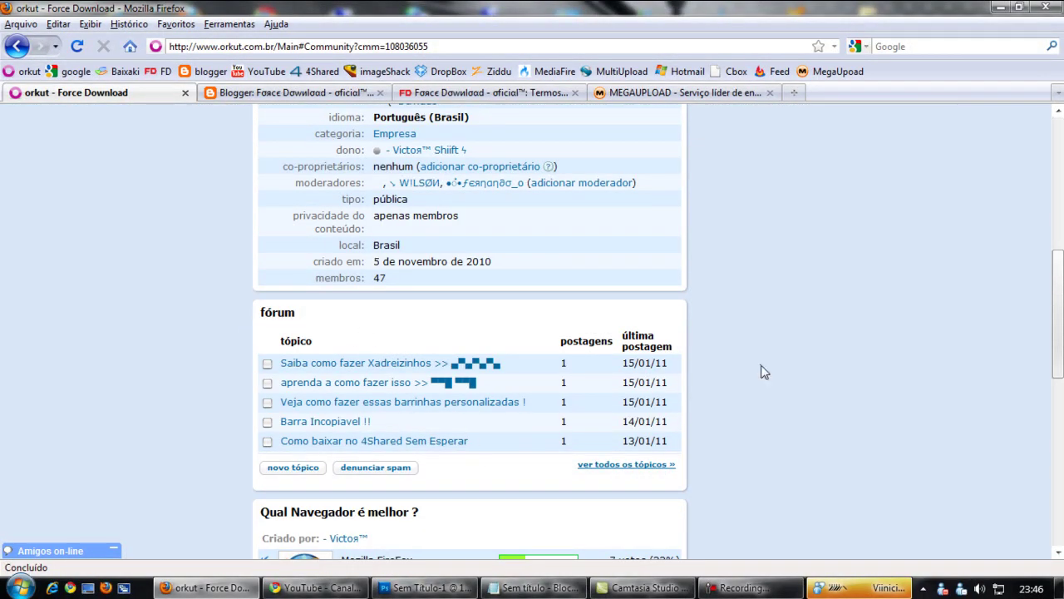
scroll(728, 371, down, 2)
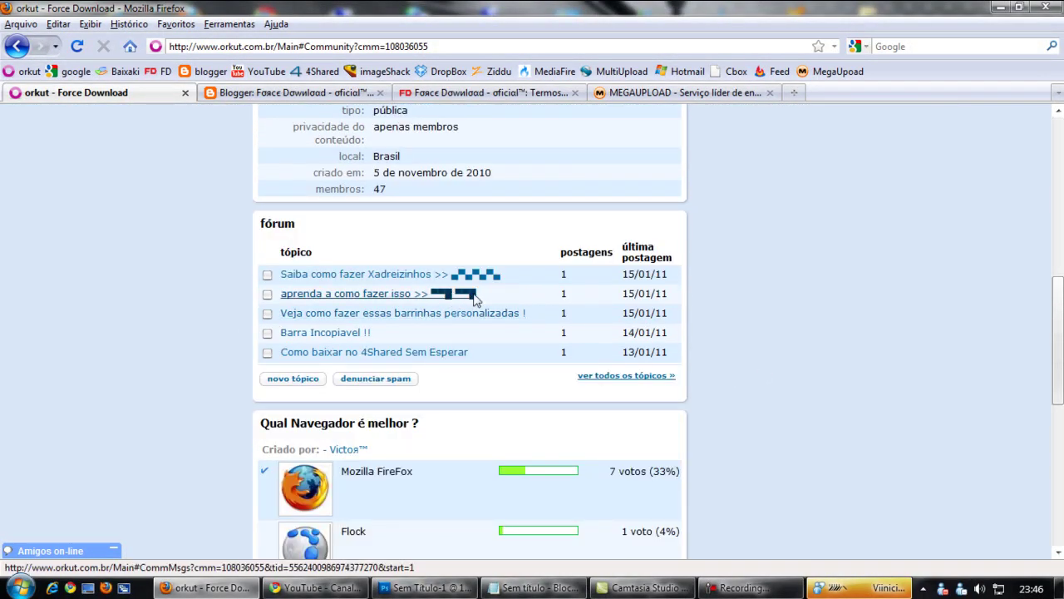
scroll(789, 325, up, 12)
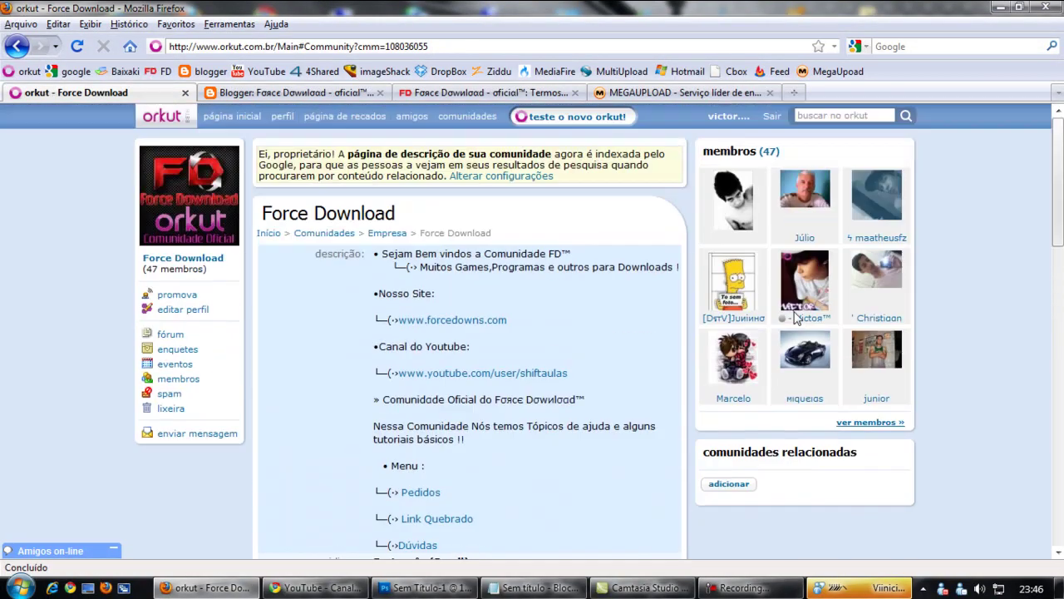